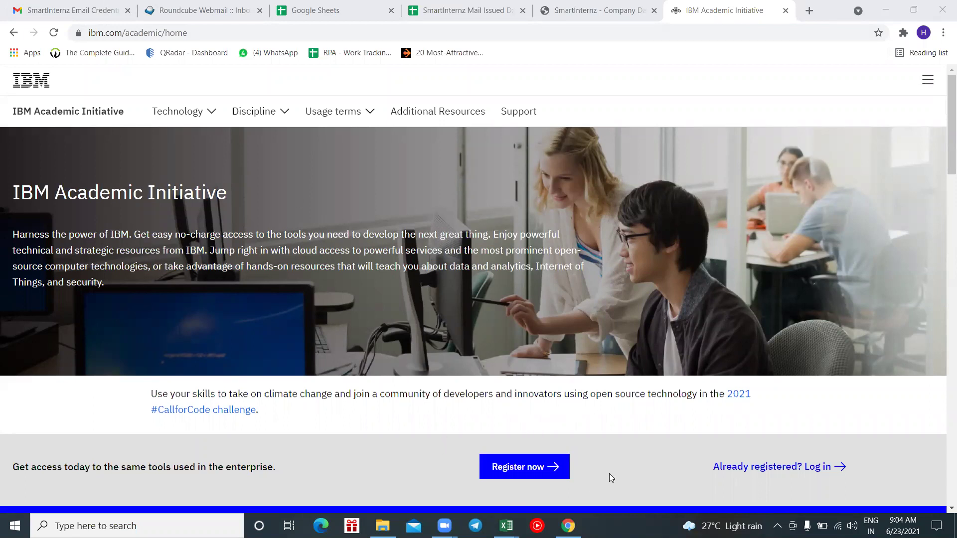
# Start Academic Initiative registration and select the academic institution issued email field.
pyautogui.click(495, 463)
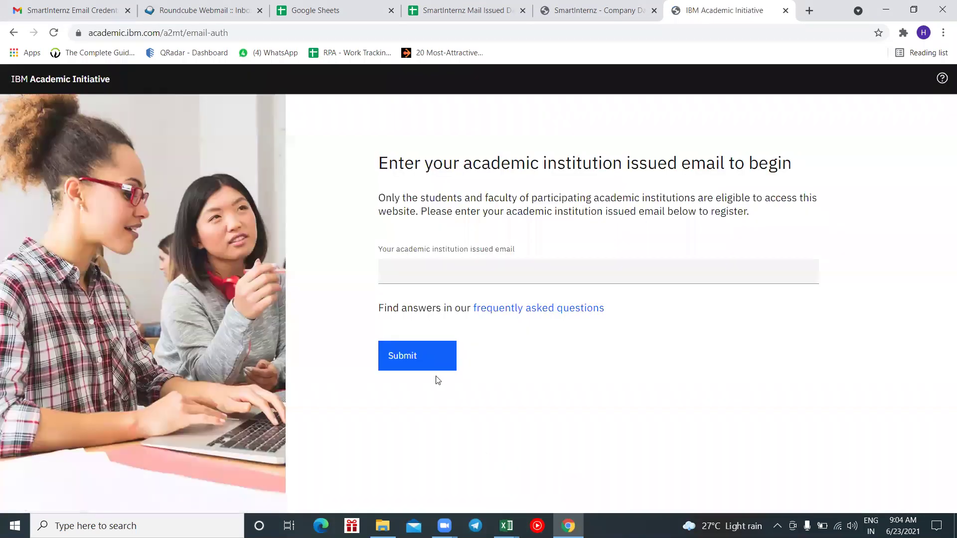
pyautogui.click(525, 268)
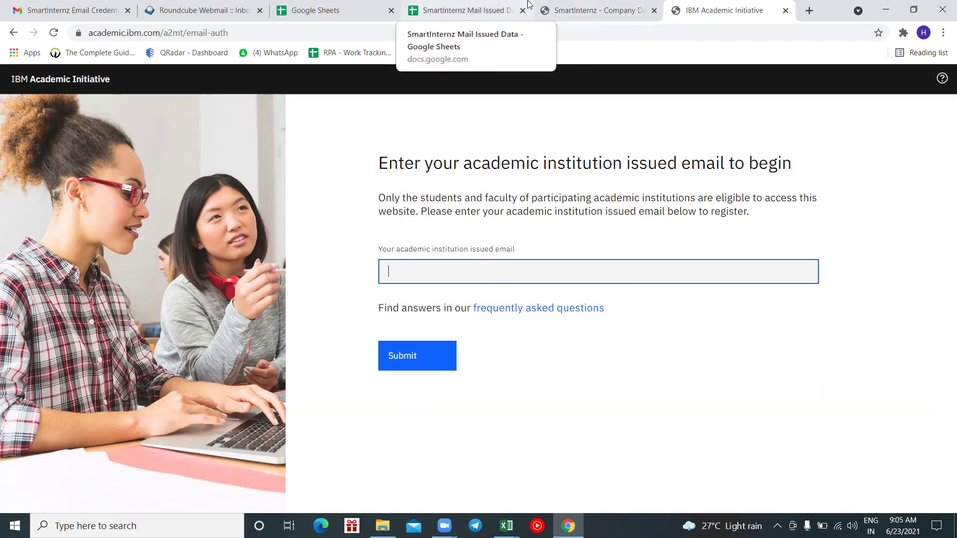
# Copy the issued academic email from the Mail Issued Data sheet into the registration field.
pyautogui.click(464, 10)
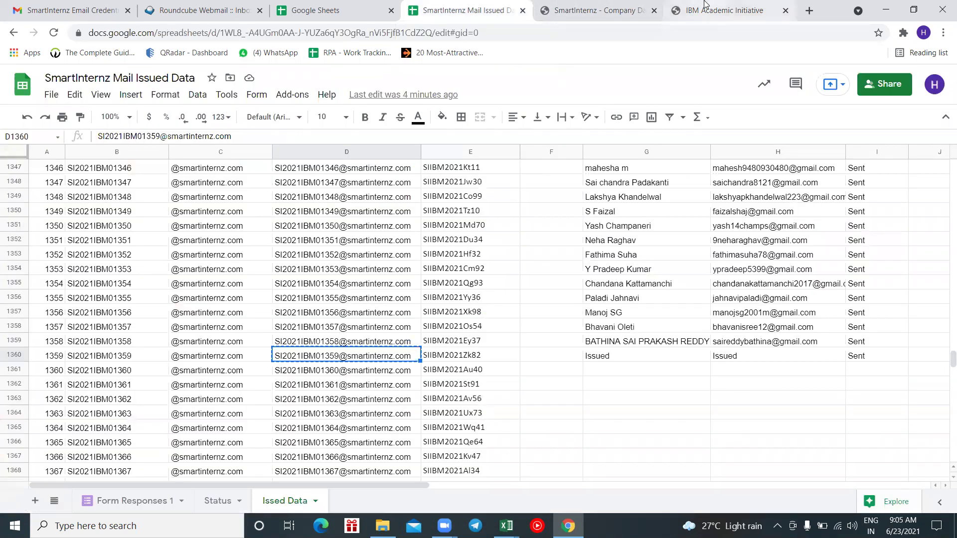
pyautogui.click(724, 10)
pyautogui.hotkey('ctrl', 'v')
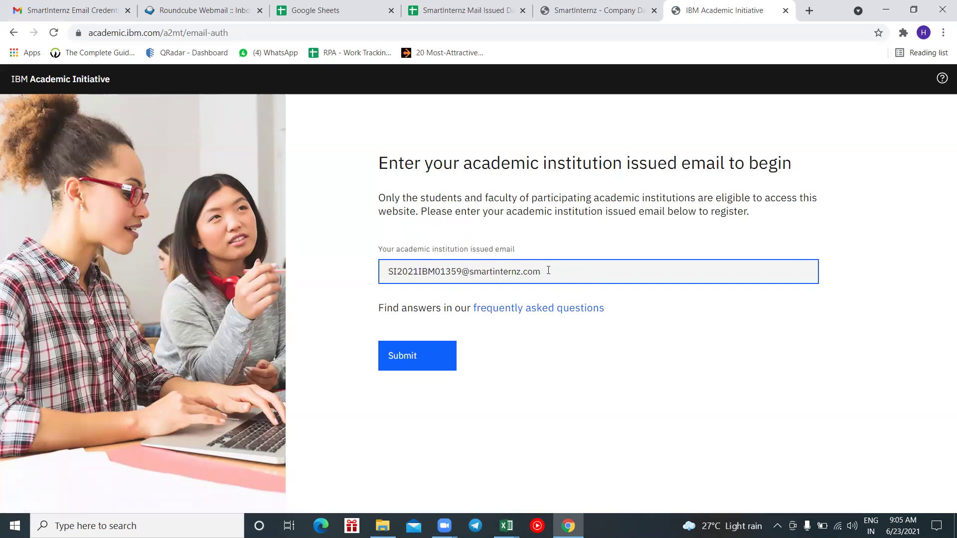
# Submit the academic email to reach the form confirming SmartBridge Educational Services.
pyautogui.click(405, 357)
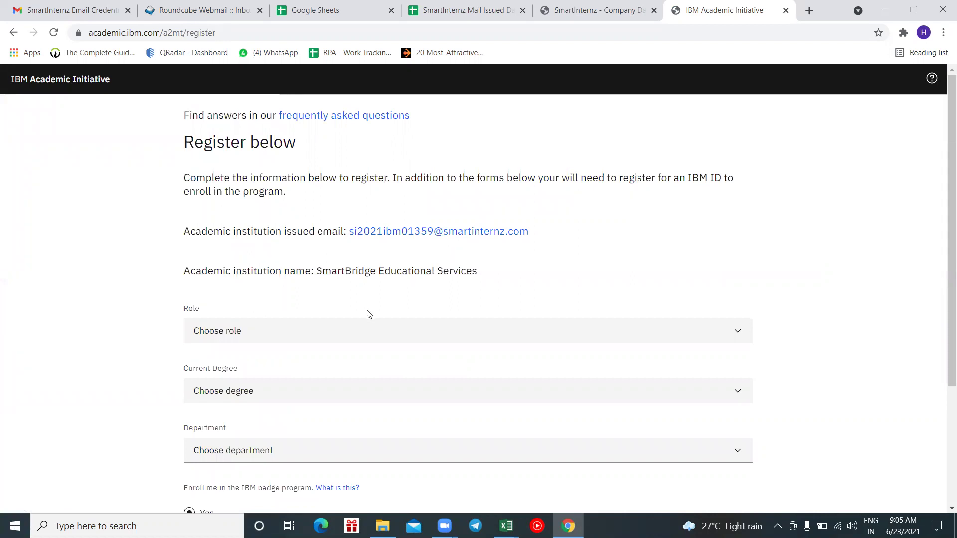
# Choose Student as the role and Bachelor of Engineering as current and sought degree.
pyautogui.scroll(-1, 370, 314)
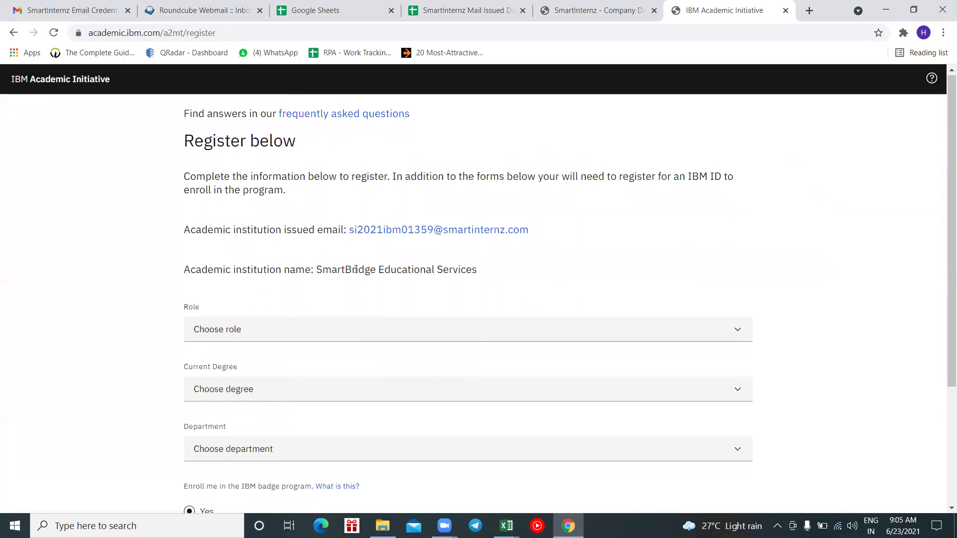
pyautogui.scroll(-1, 421, 272)
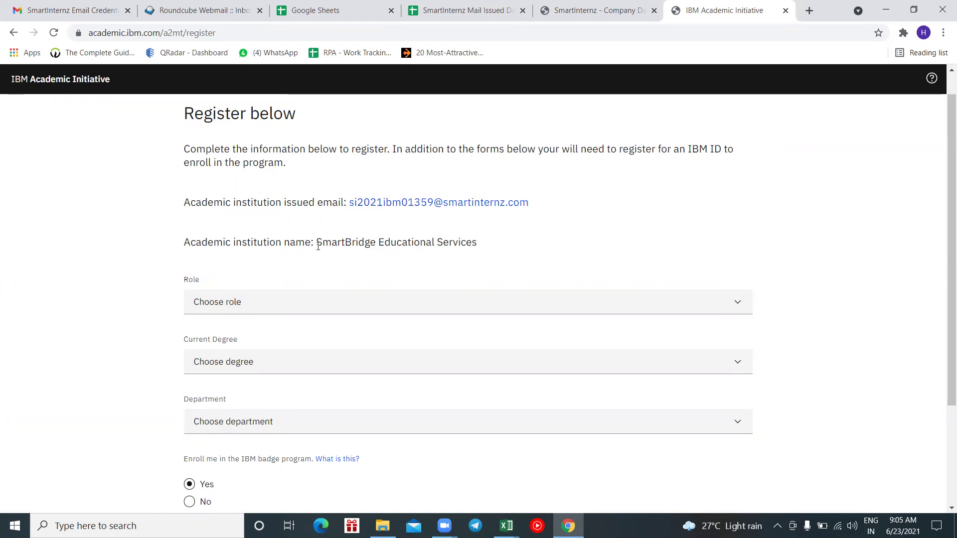
pyautogui.scroll(-2, 478, 247)
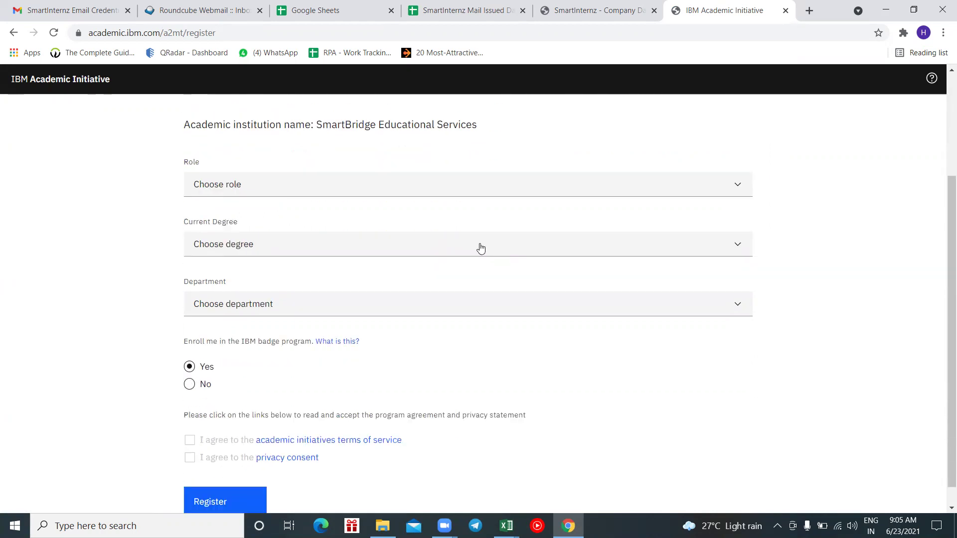
pyautogui.click(470, 184)
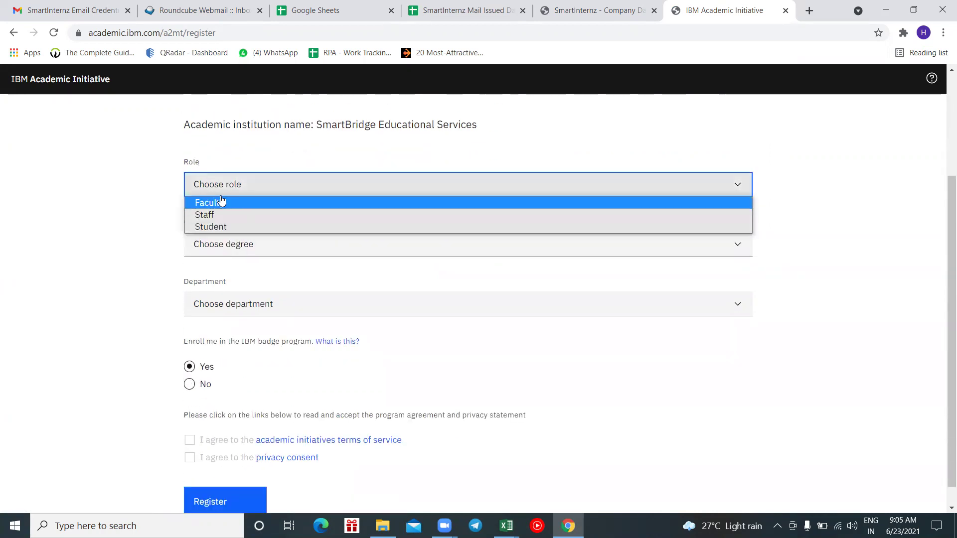
pyautogui.click(223, 227)
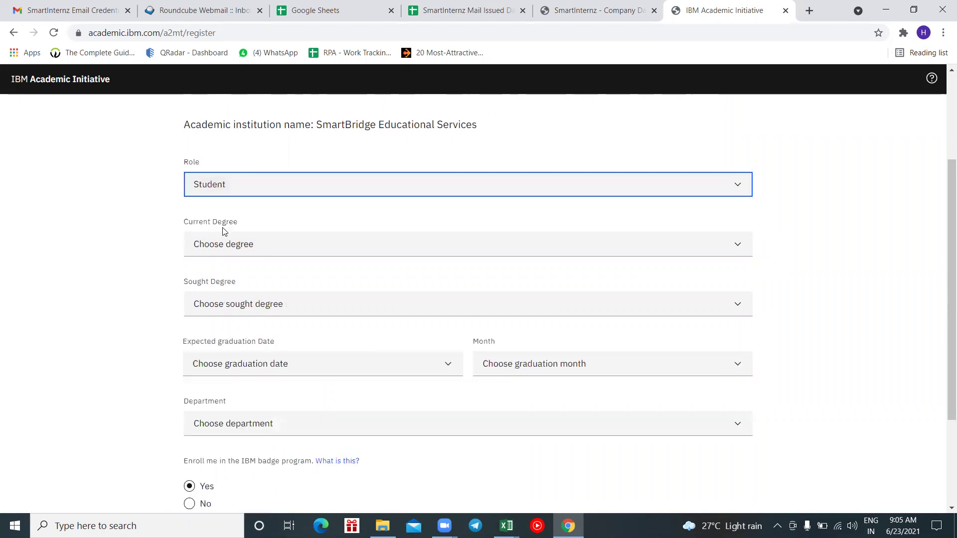
pyautogui.click(234, 246)
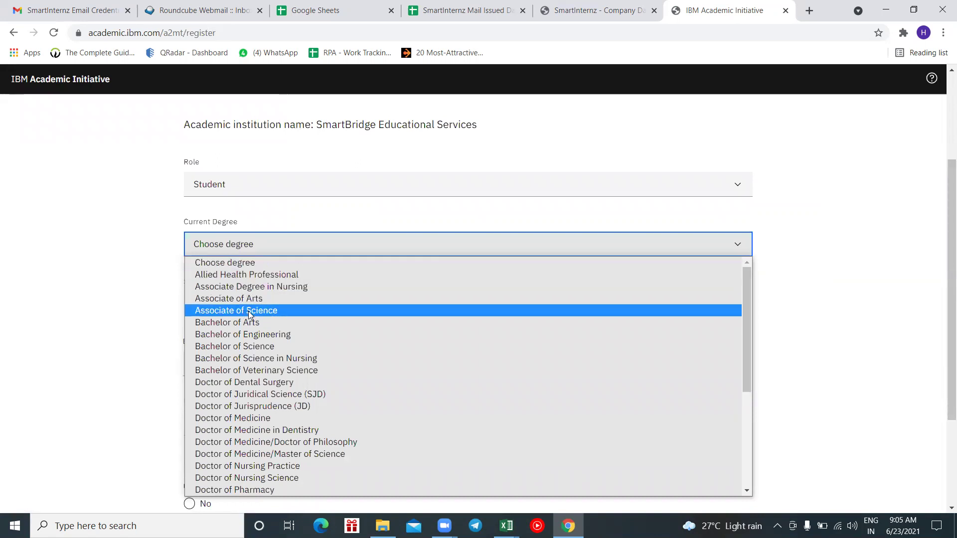
pyautogui.click(209, 245)
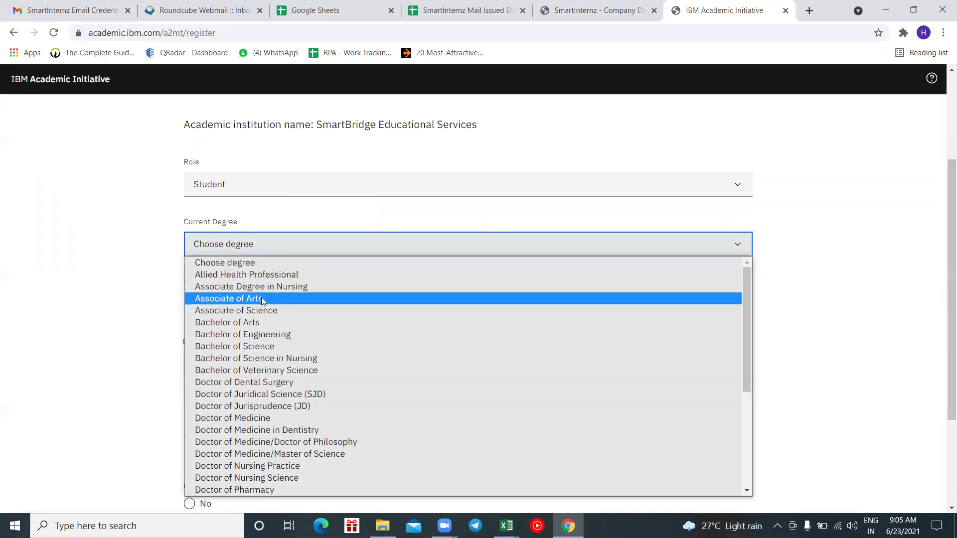
pyautogui.click(264, 335)
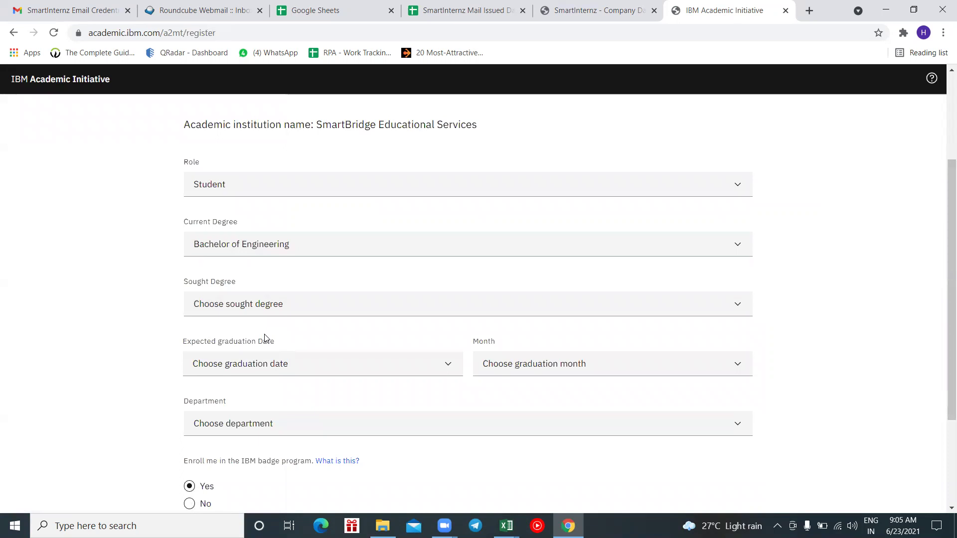
pyautogui.click(260, 309)
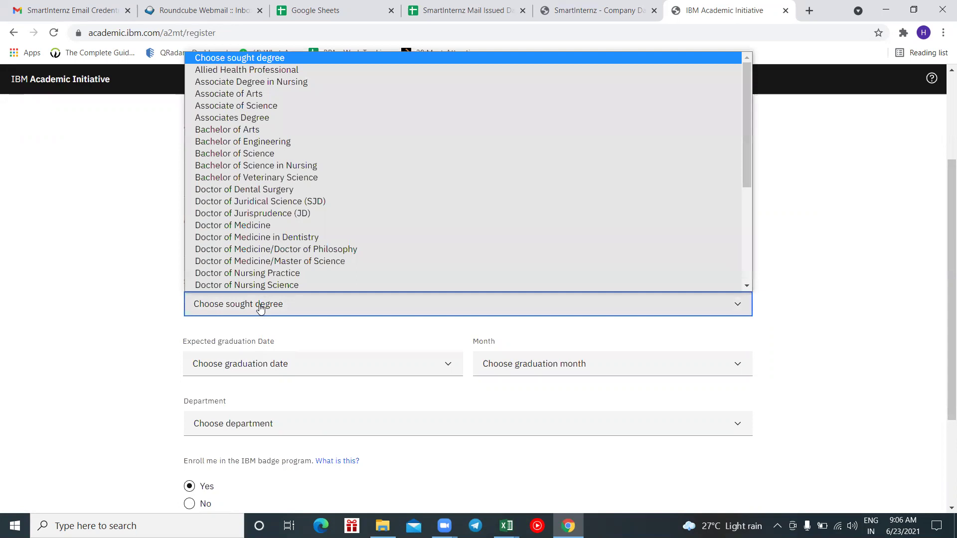
pyautogui.click(269, 143)
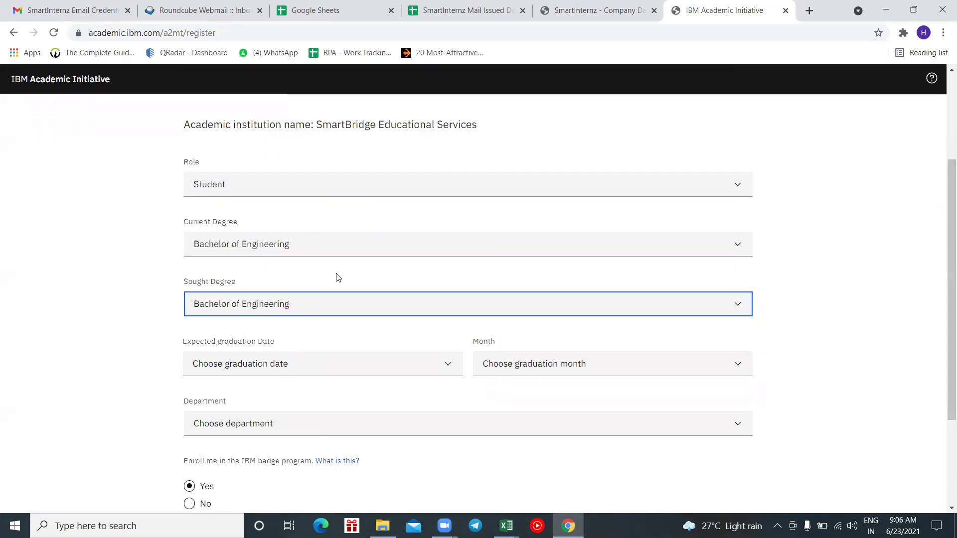
# Set the expected graduation date to Apr 2023.
pyautogui.scroll(-2, 338, 278)
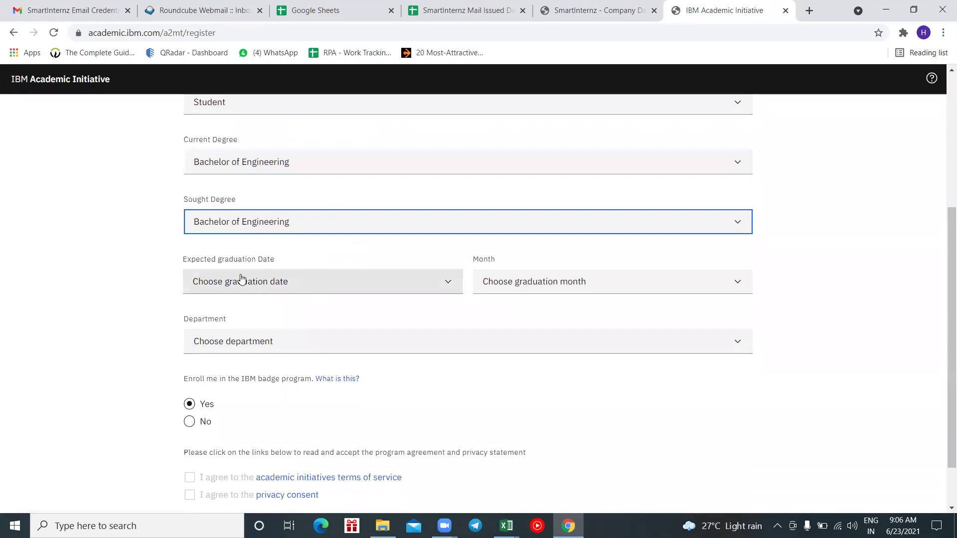
pyautogui.click(313, 281)
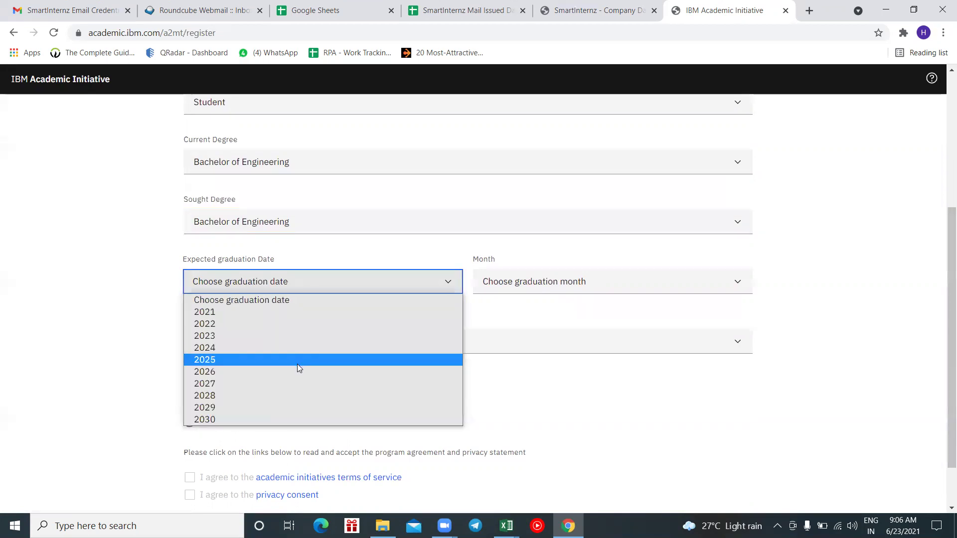
pyautogui.click(302, 339)
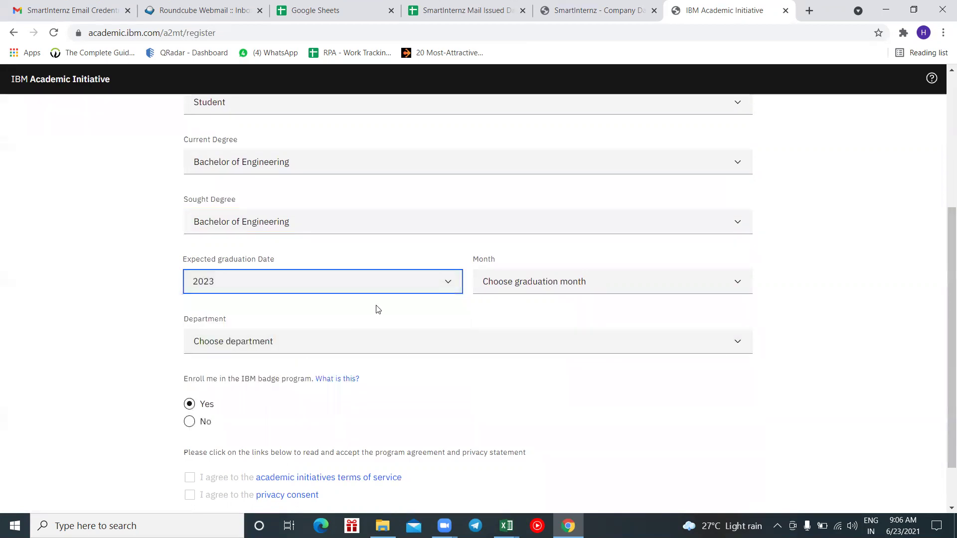
pyautogui.click(524, 281)
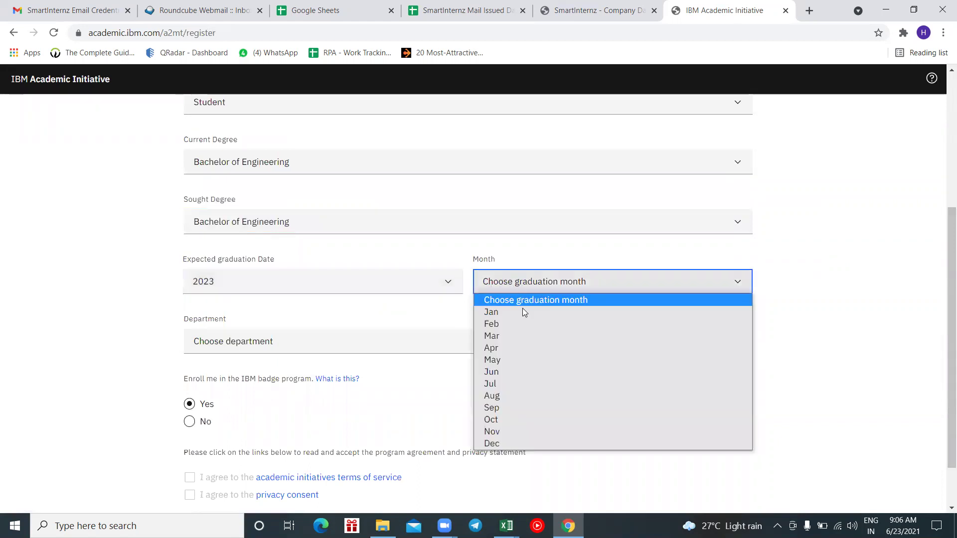
pyautogui.click(519, 347)
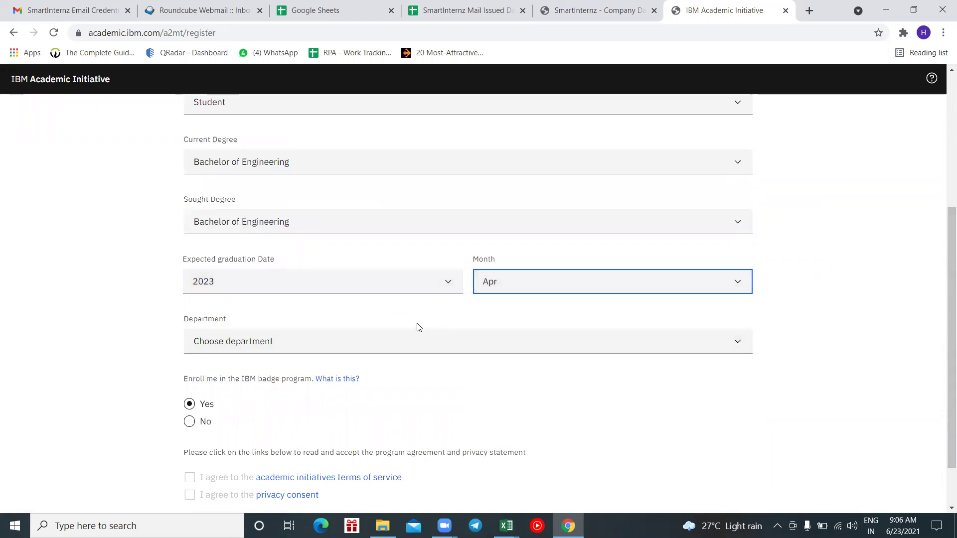
pyautogui.scroll(5, 419, 327)
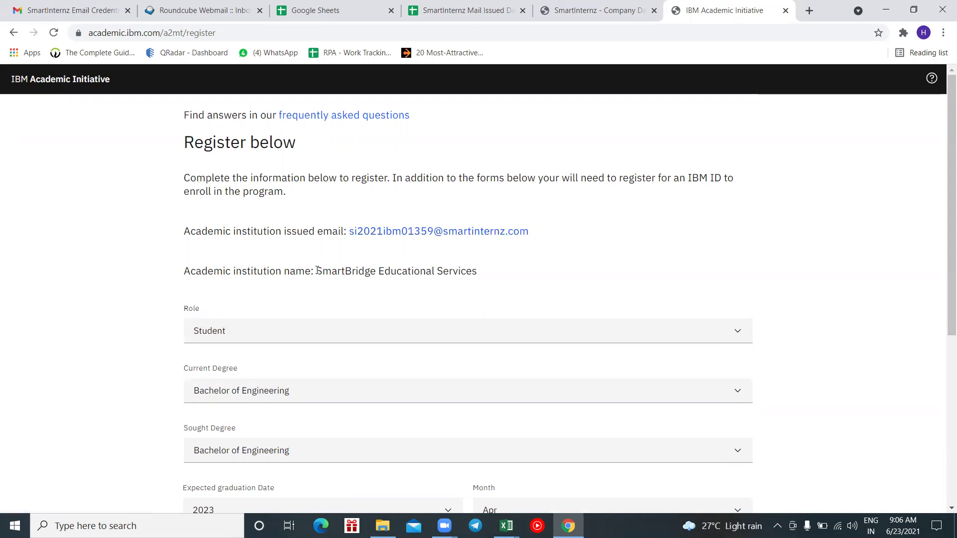
pyautogui.moveTo(317, 271); pyautogui.dragTo(483, 276)
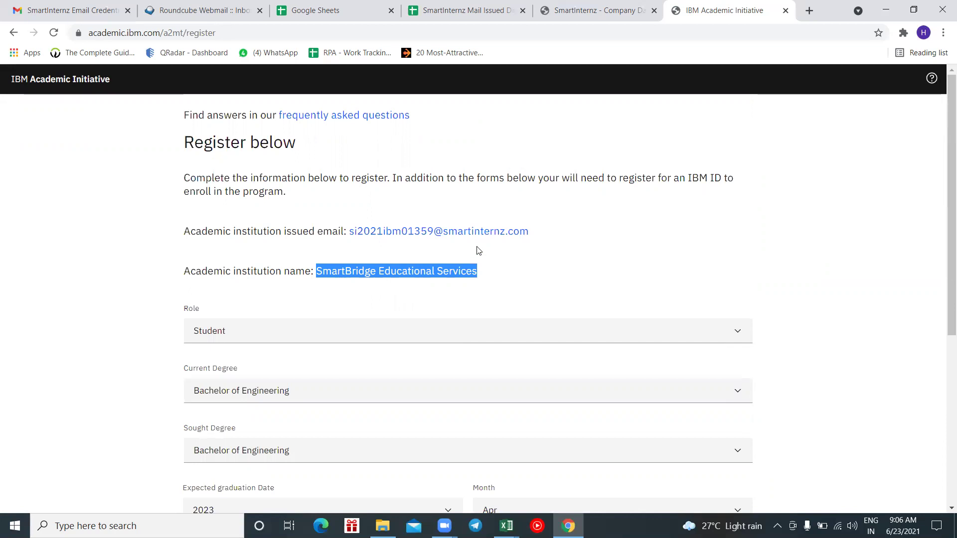
pyautogui.scroll(-5, 479, 249)
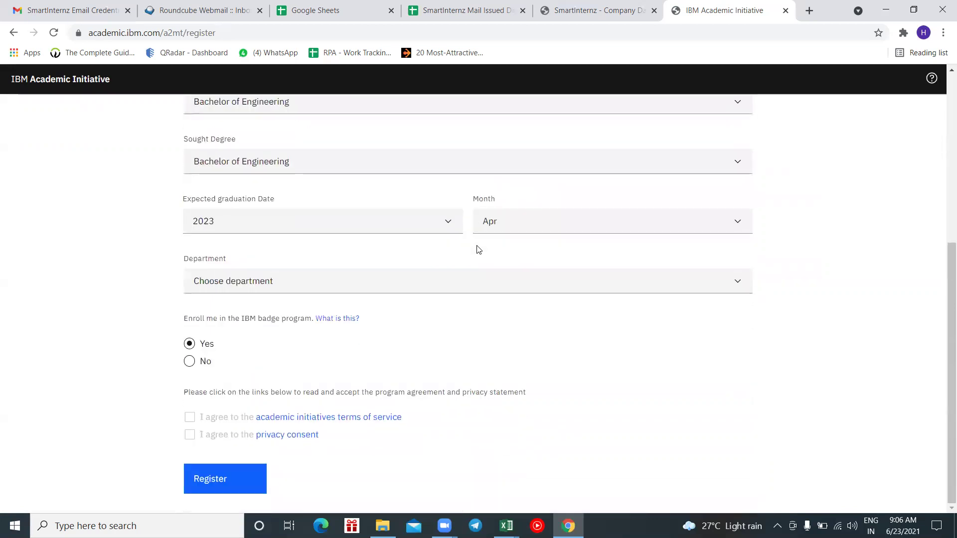
# Choose Electric & Electronic Engineering as the department.
pyautogui.click(284, 280)
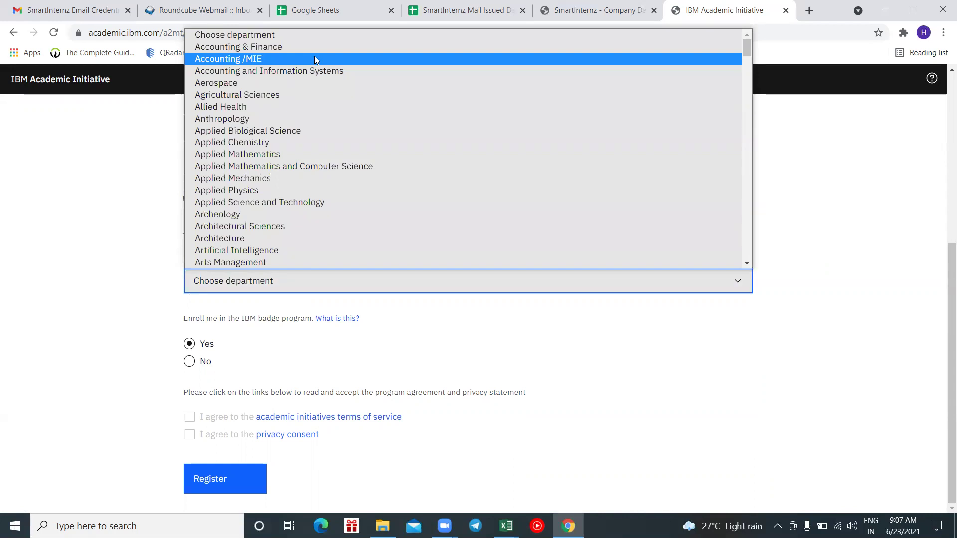
pyautogui.scroll(-1, 310, 161)
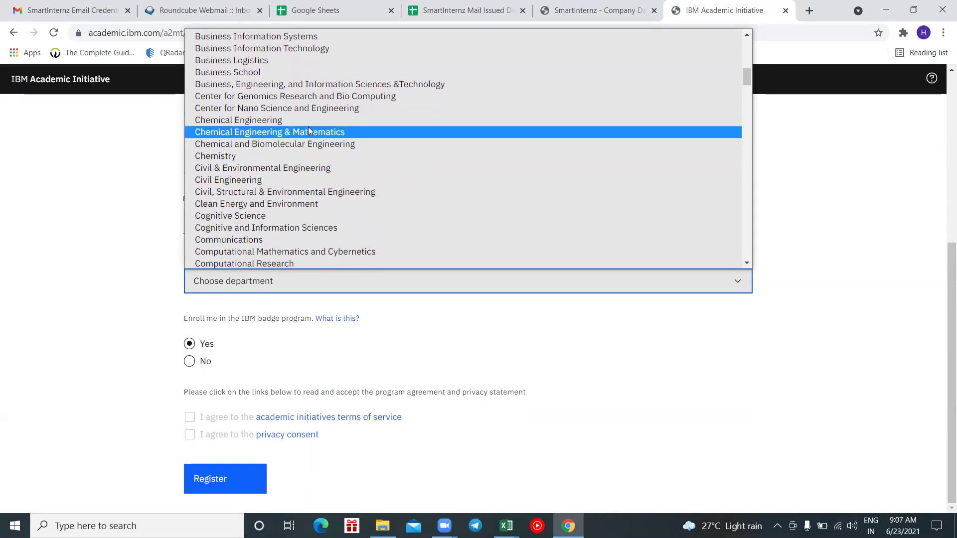
pyautogui.scroll(1, 309, 131)
pyautogui.scroll(-9, 309, 131)
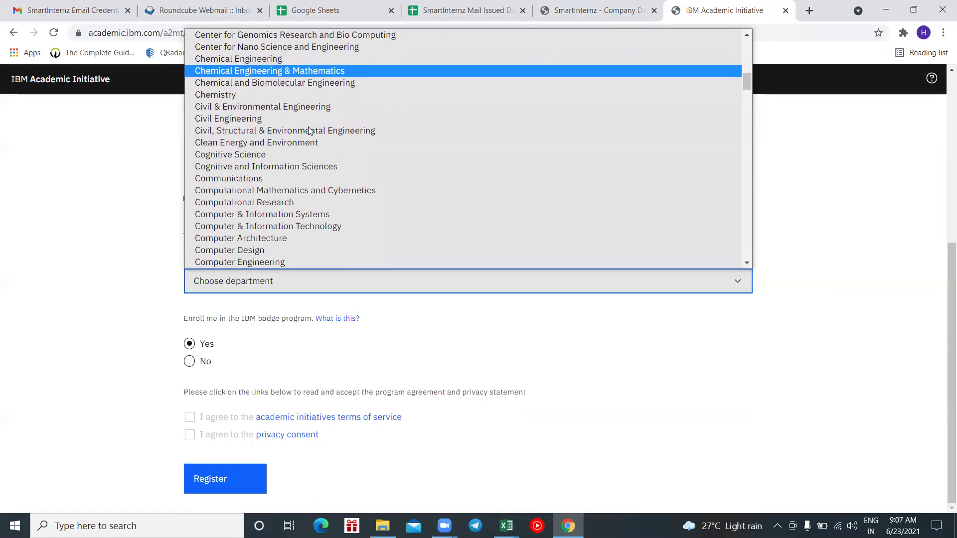
pyautogui.scroll(-8, 308, 128)
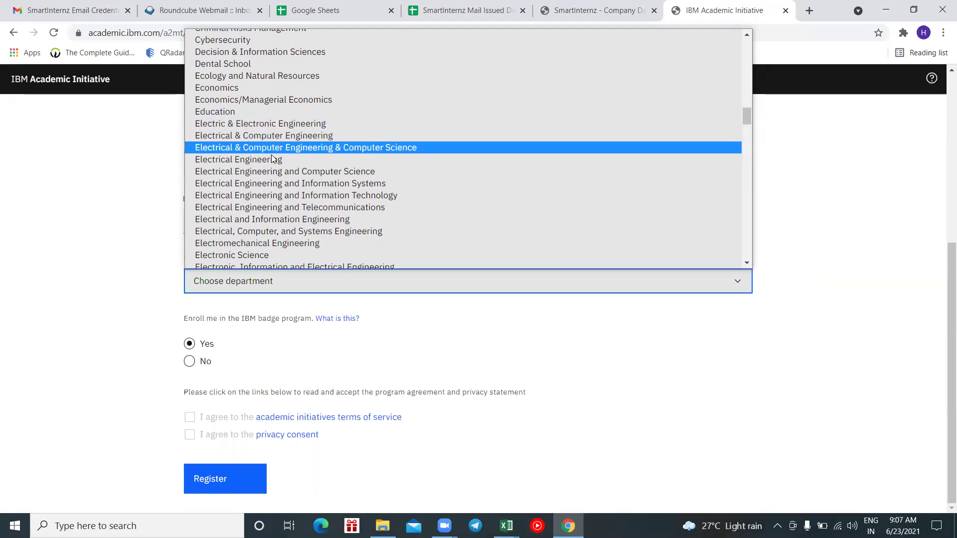
pyautogui.click(266, 126)
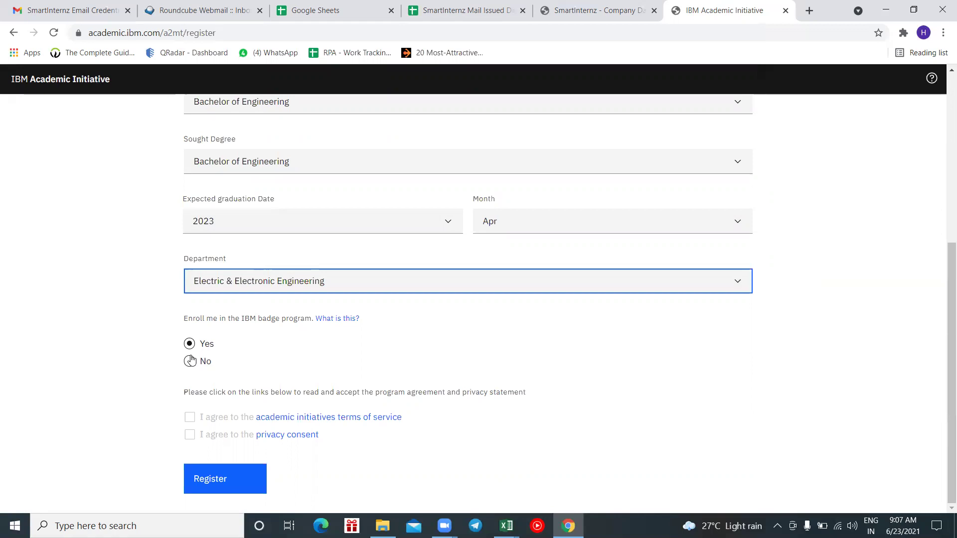
# Accept the Academic Initiative Agreement and privacy consent, then register and confirm the details.
pyautogui.click(278, 418)
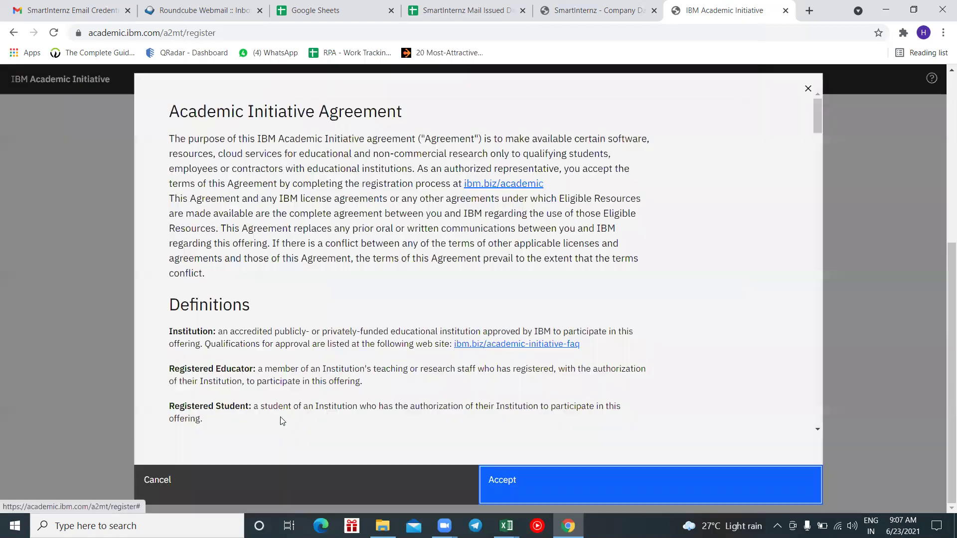
pyautogui.click(487, 480)
pyautogui.click(299, 435)
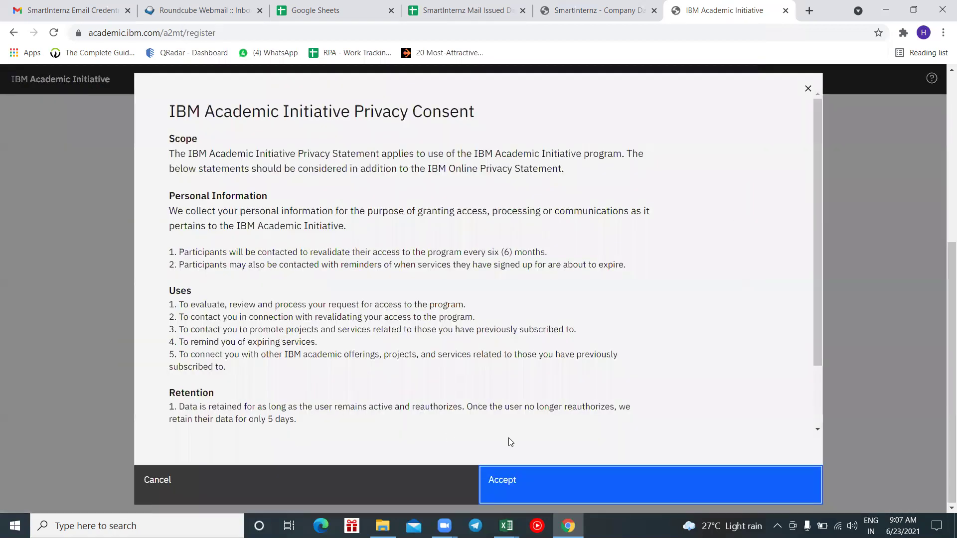
pyautogui.click(567, 483)
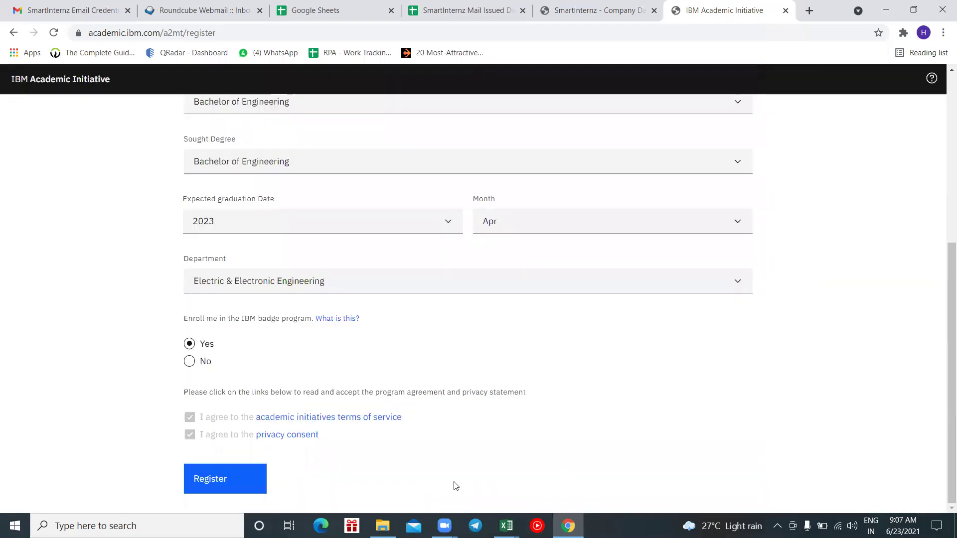
pyautogui.click(242, 482)
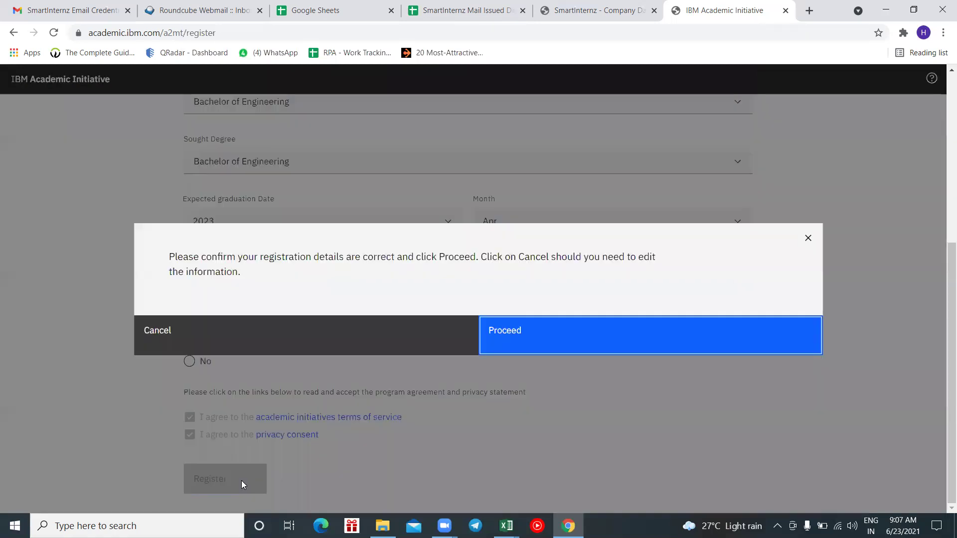
pyautogui.click(552, 332)
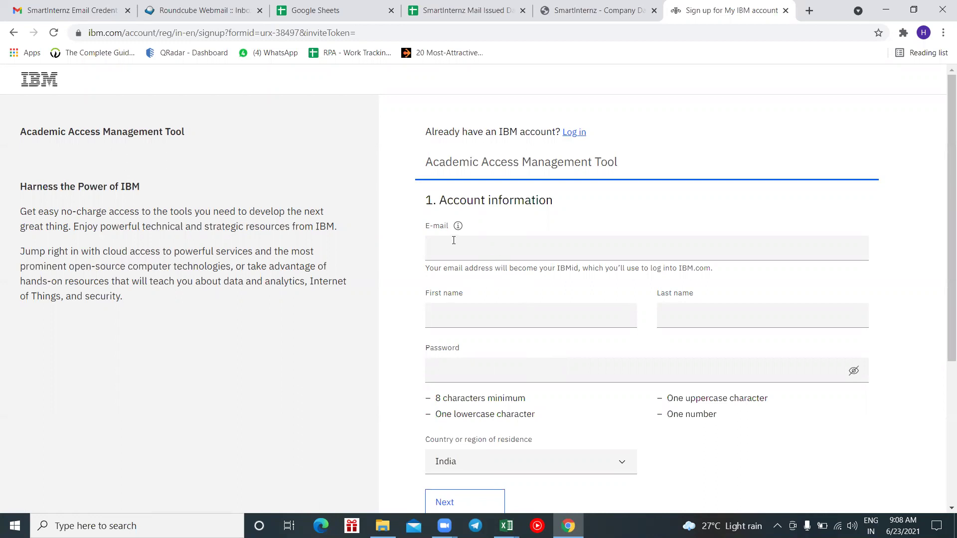
# Fill in the academic e-mail, the student's first and last name, and an account password.
pyautogui.click(482, 246)
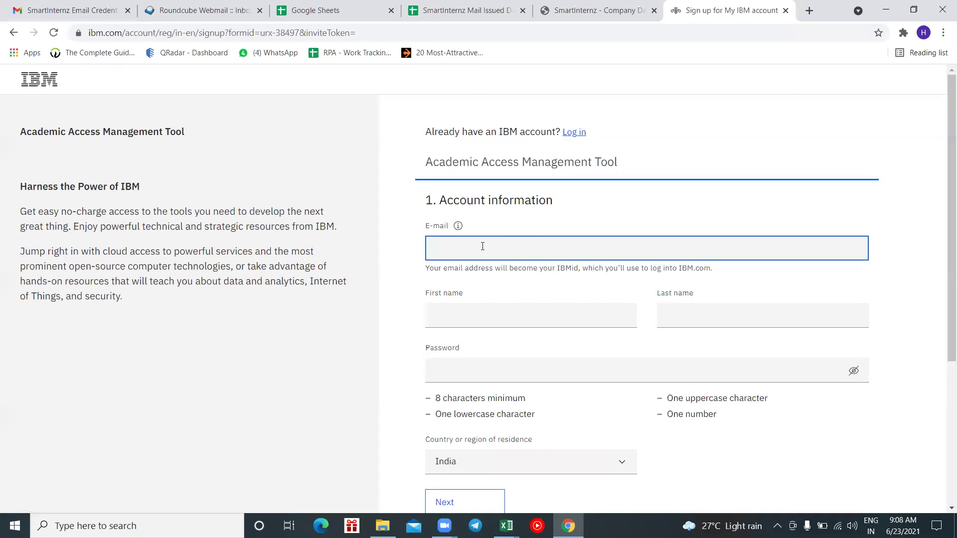
pyautogui.hotkey('ctrl', 'v')
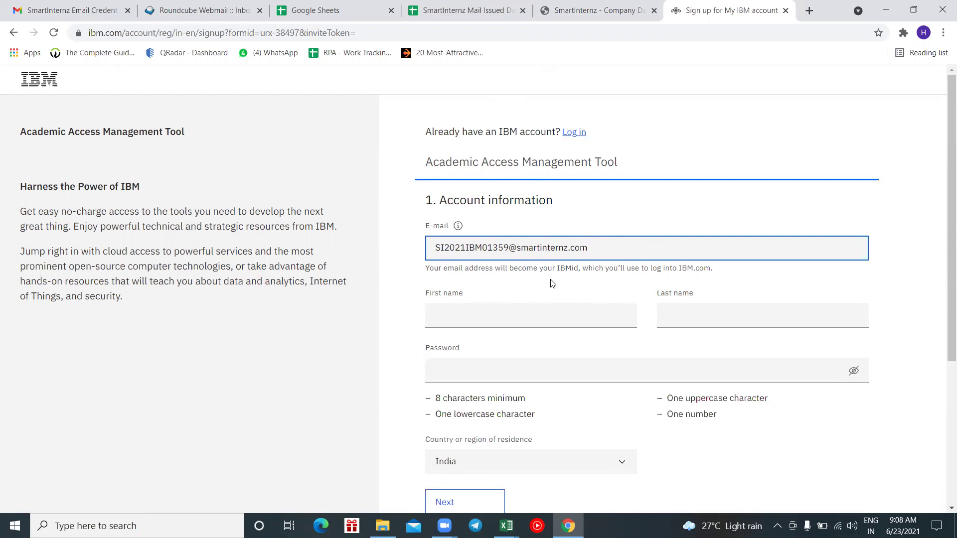
pyautogui.click(549, 312)
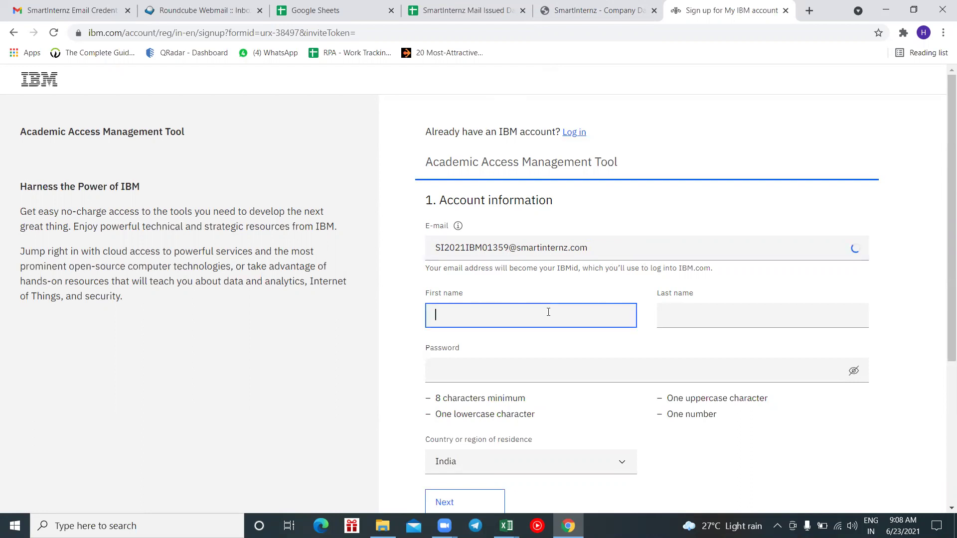
pyautogui.press('Tab')
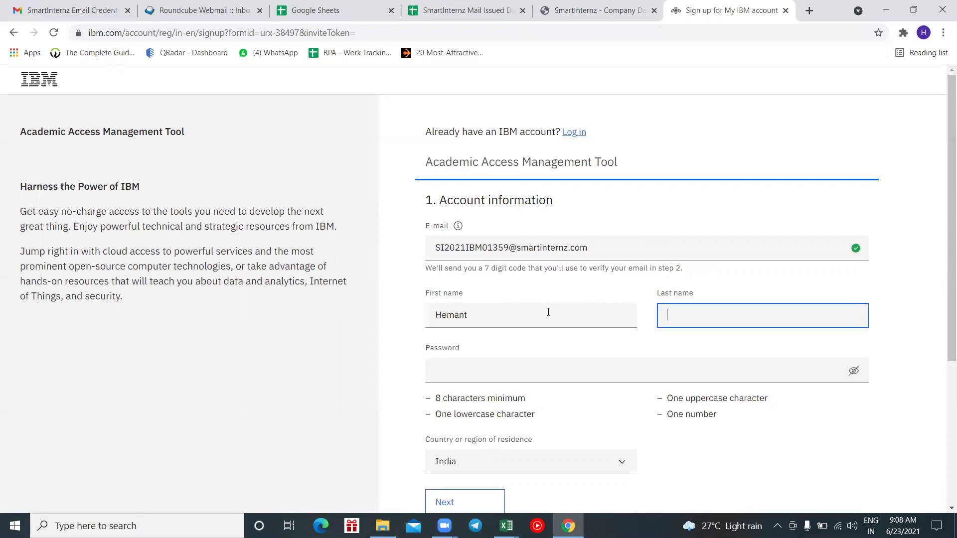
pyautogui.press('Tab')
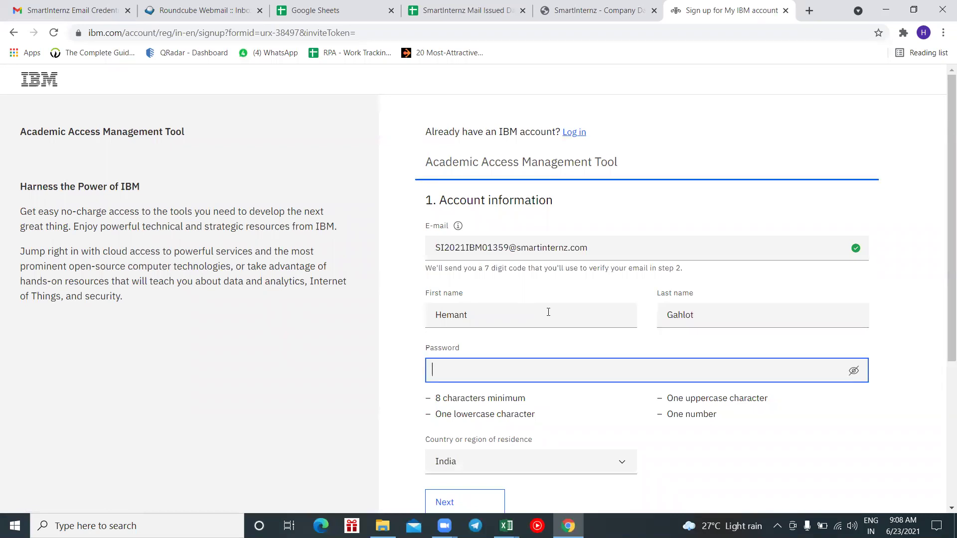
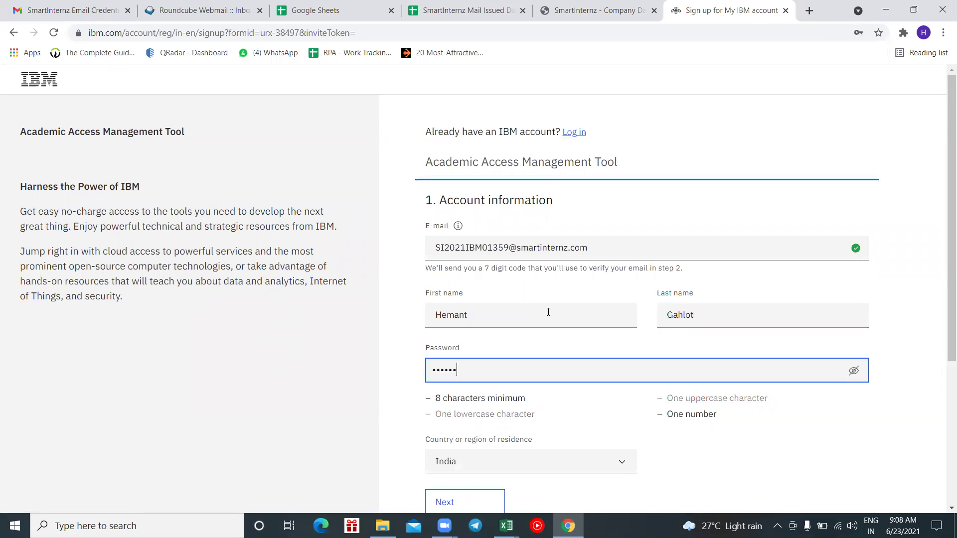
pyautogui.scroll(-3, 549, 312)
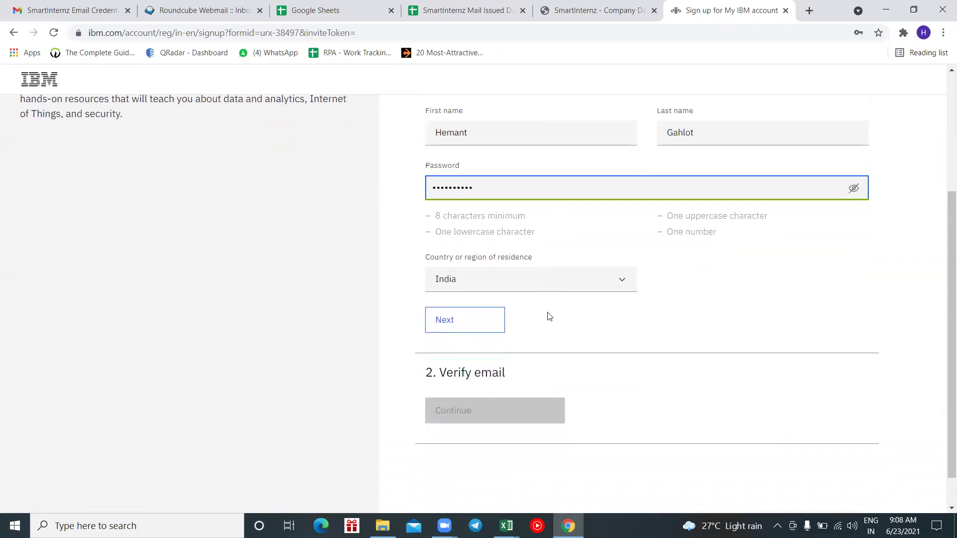
# Send the verification code to the academic e-mail and select the address it went to.
pyautogui.click(479, 327)
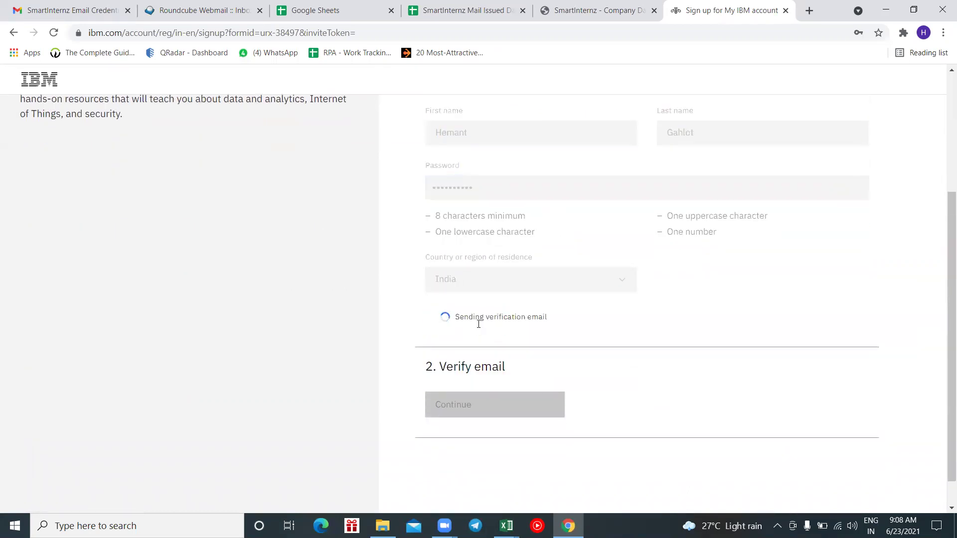
pyautogui.moveTo(425, 239); pyautogui.dragTo(580, 240)
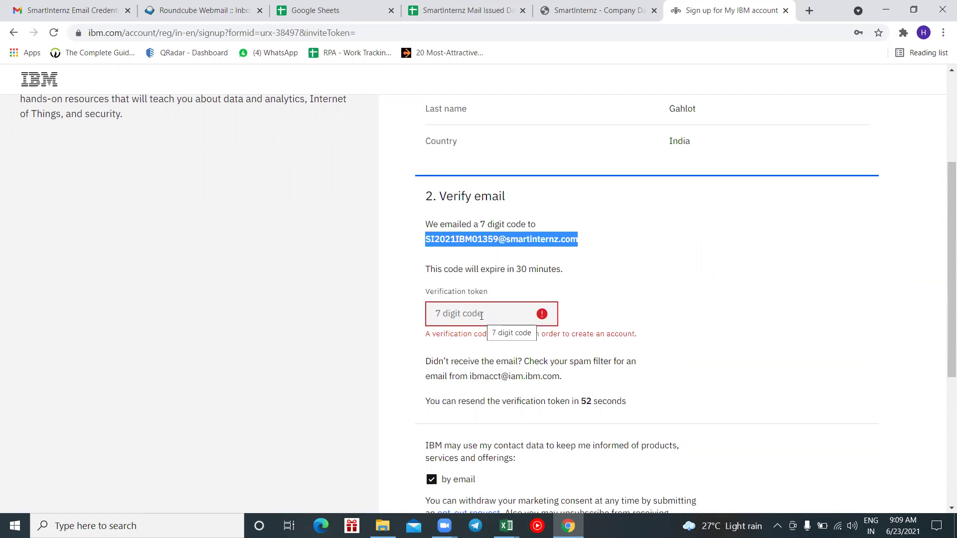
pyautogui.scroll(3, 481, 294)
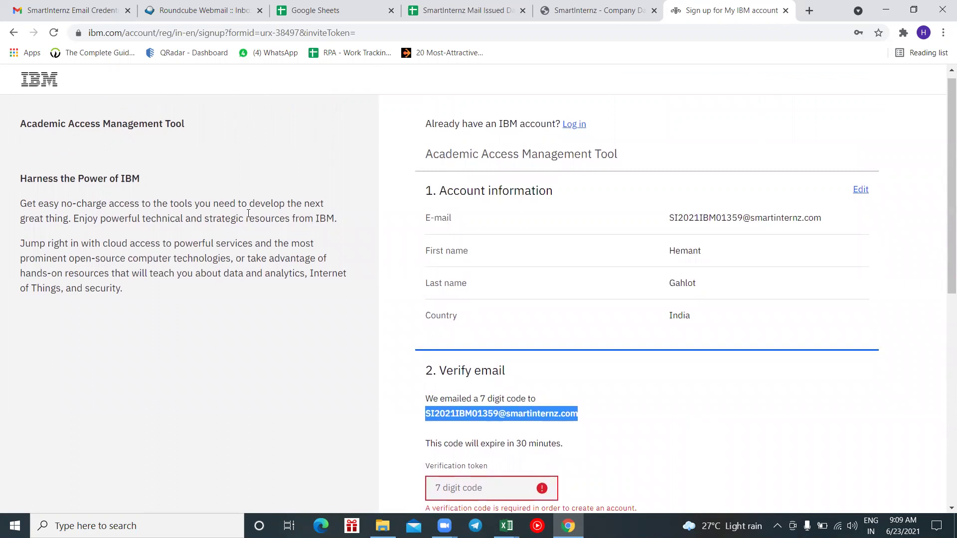
# Switch to webmail and review the SmartInternz credentials email instructions.
pyautogui.click(227, 5)
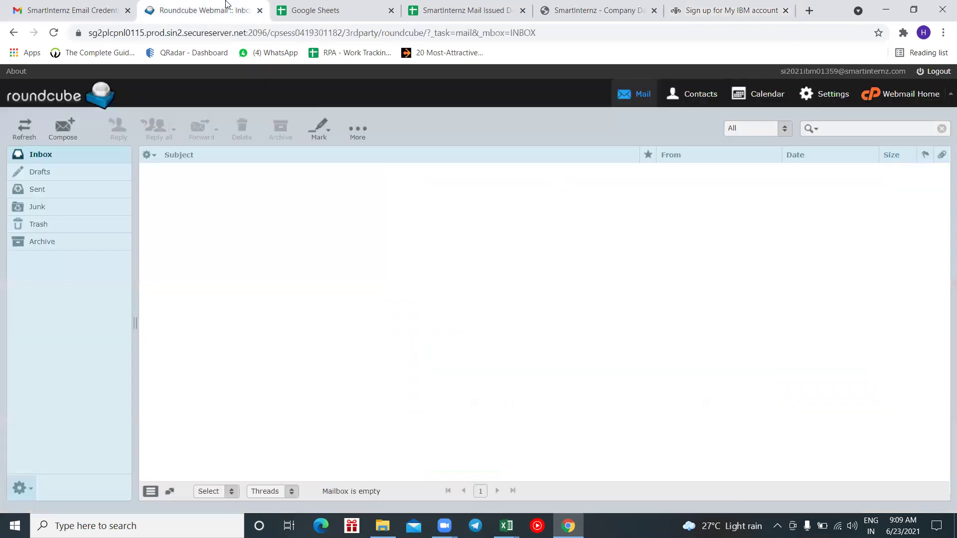
pyautogui.click(75, 10)
pyautogui.scroll(-4, 299, 299)
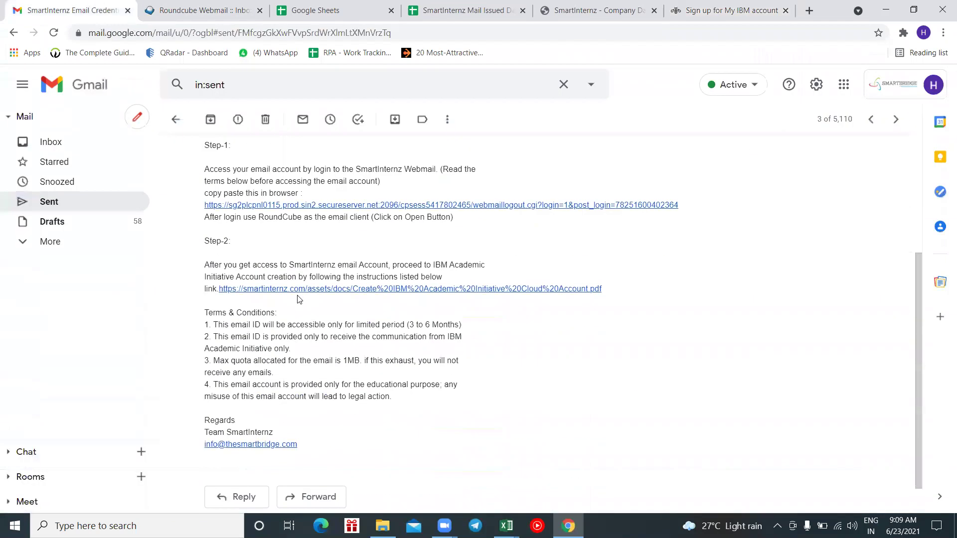
pyautogui.rightClick(298, 298)
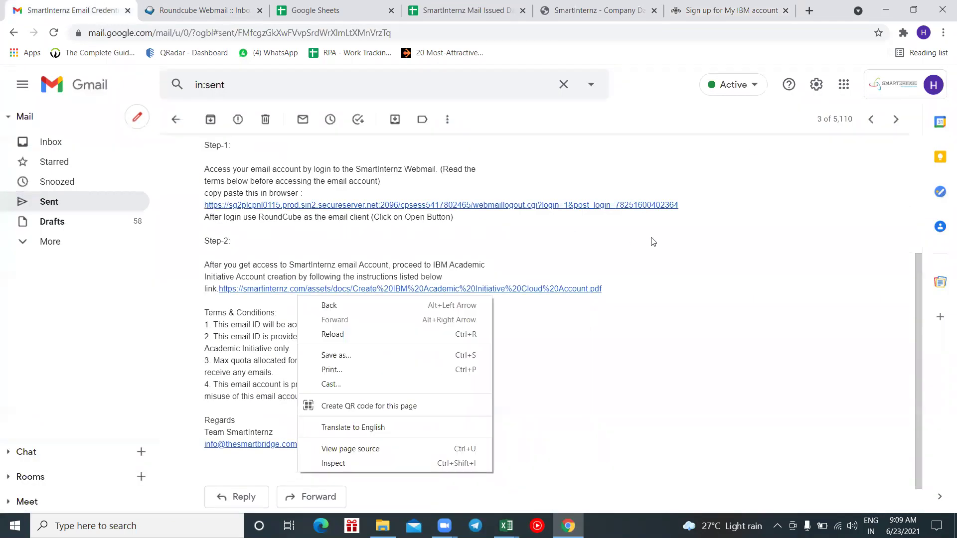
pyautogui.click(207, 4)
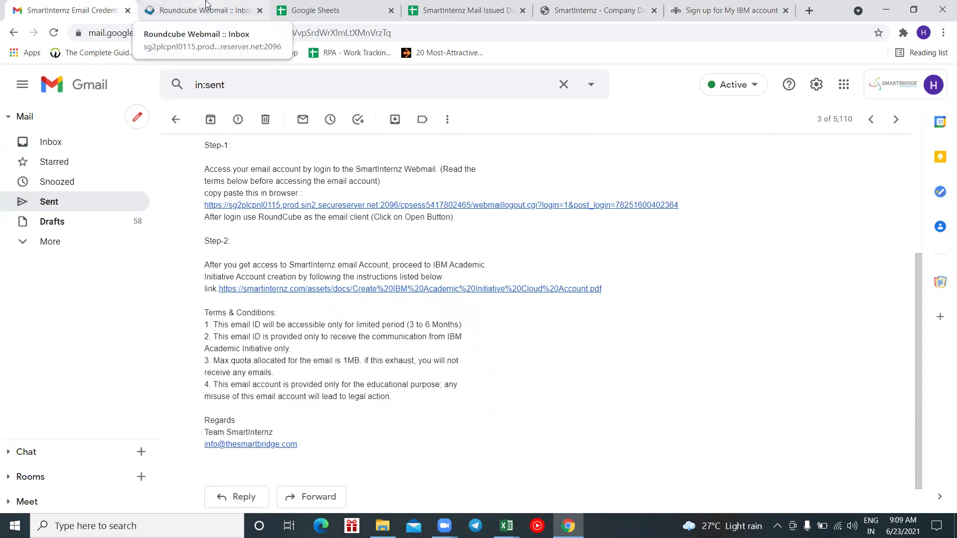
pyautogui.click(207, 4)
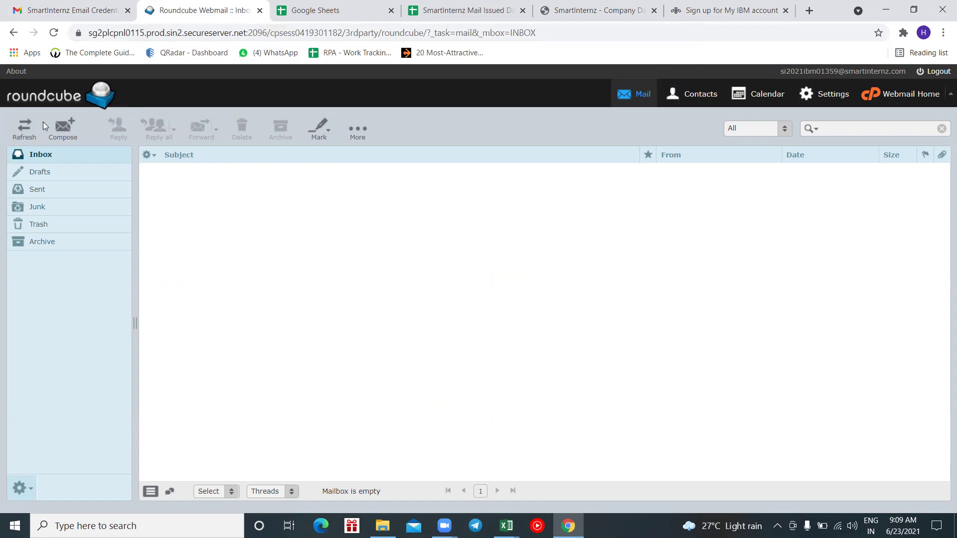
# Refresh the inbox, open IBM Security's New User Registration email and select the confirmation code.
pyautogui.click(23, 136)
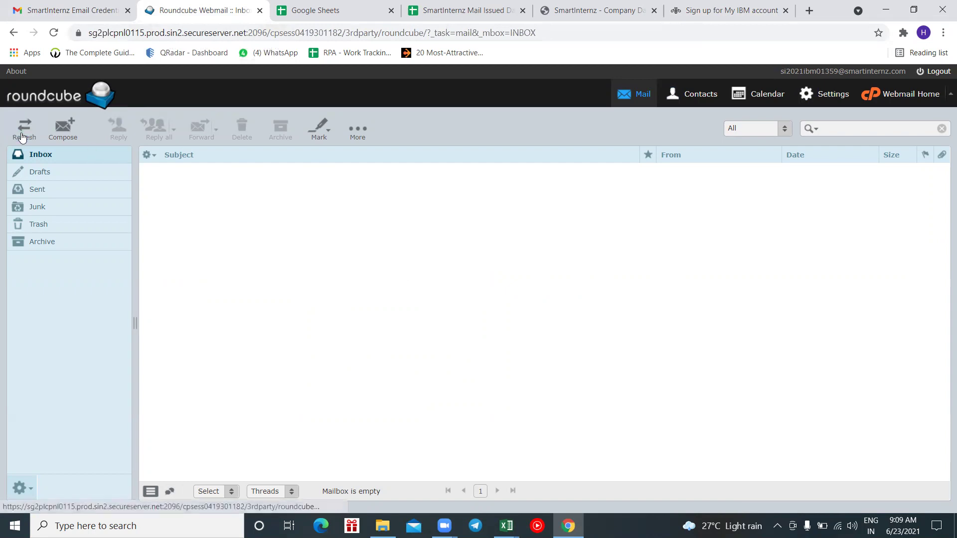
pyautogui.click(23, 136)
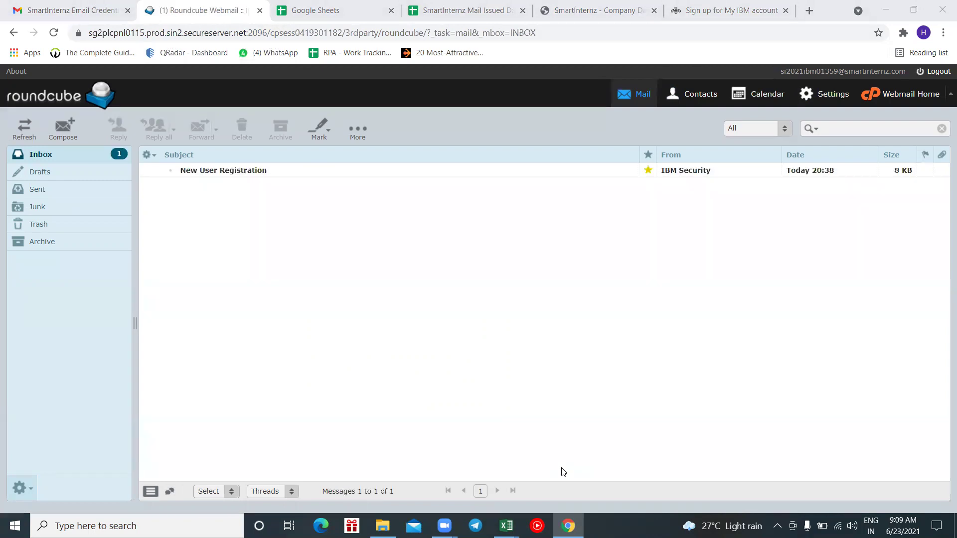
pyautogui.click(238, 172)
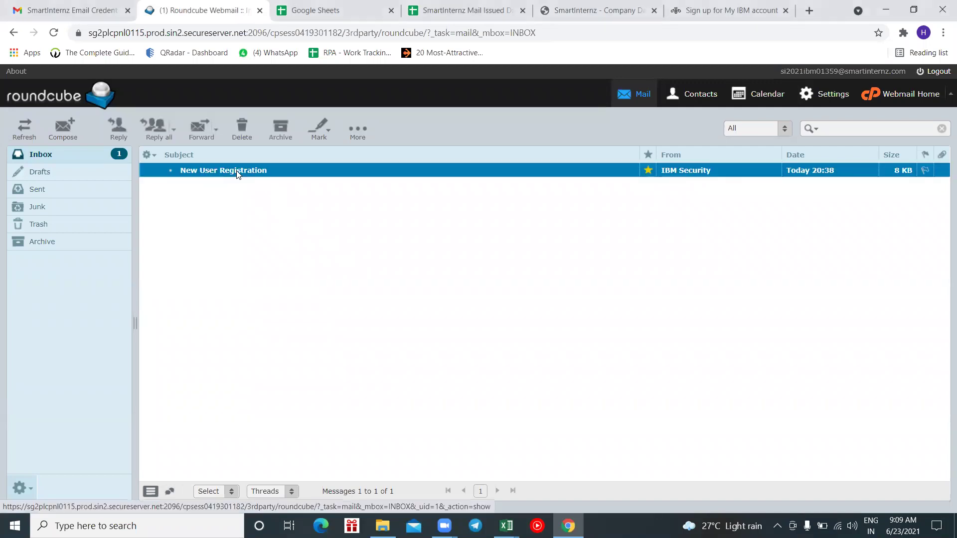
pyautogui.doubleClick(237, 173)
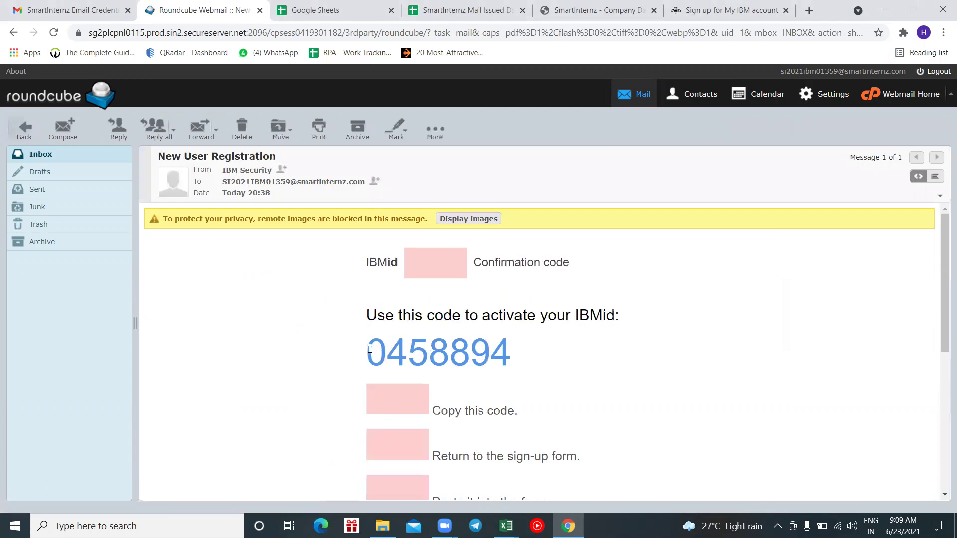
pyautogui.moveTo(371, 349); pyautogui.dragTo(519, 353)
pyautogui.hotkey('ctrl', 'c')
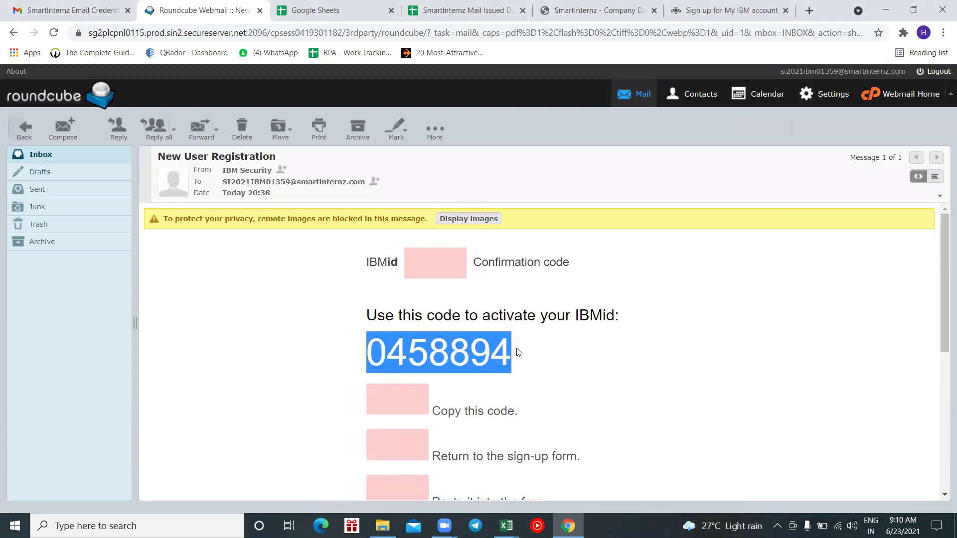
# Paste the confirmation code as verification token, continue, and accept the IBMid privacy notice.
pyautogui.click(725, 10)
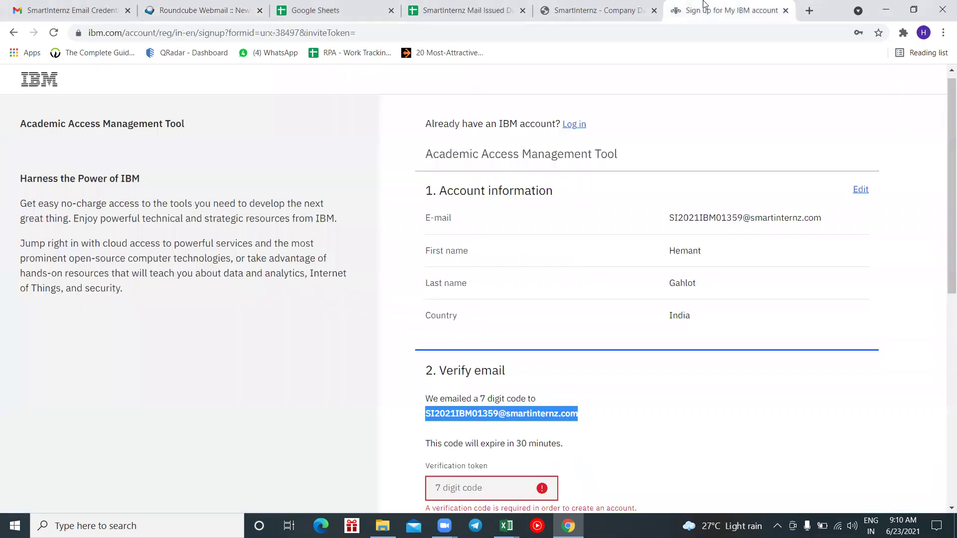
pyautogui.click(488, 488)
pyautogui.hotkey('ctrl', 'v')
pyautogui.scroll(-4, 489, 488)
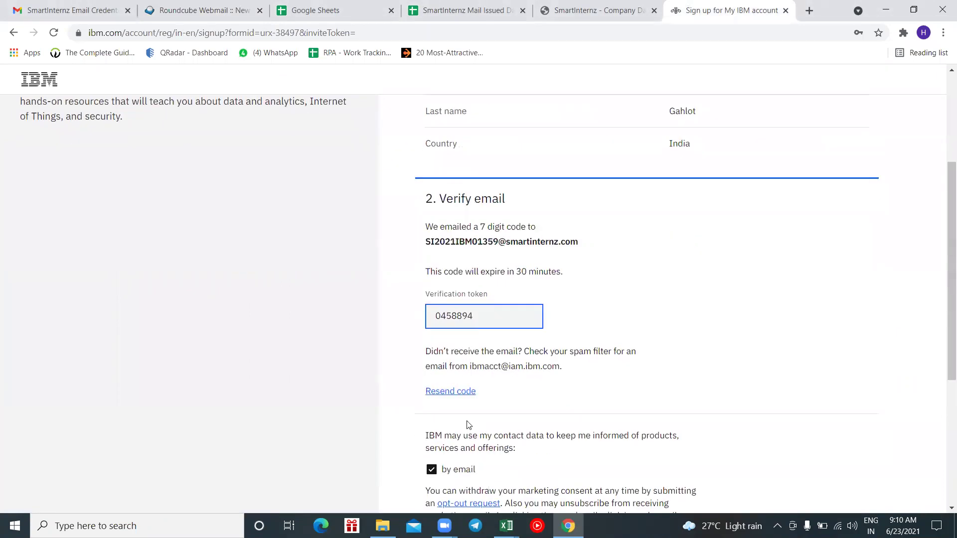
pyautogui.scroll(-5, 458, 346)
pyautogui.click(473, 366)
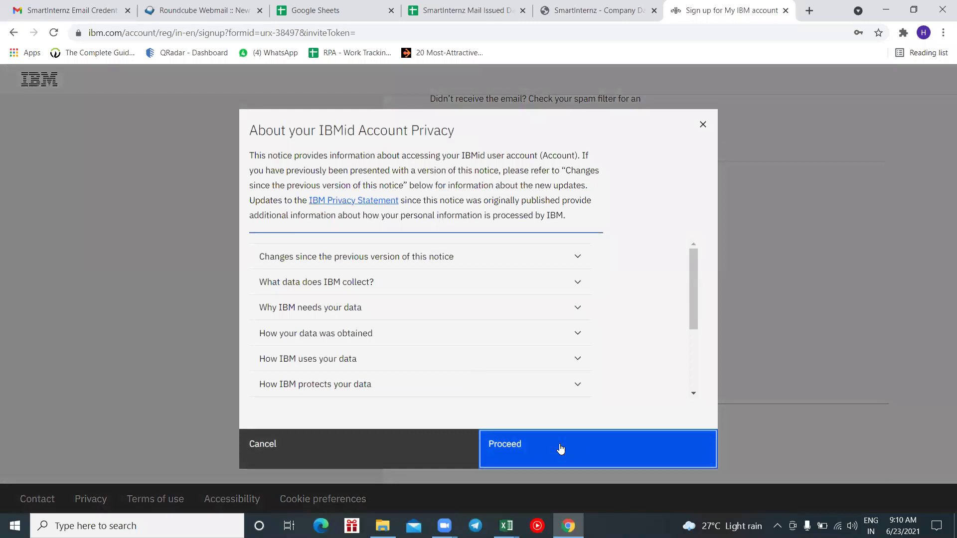
pyautogui.click(561, 449)
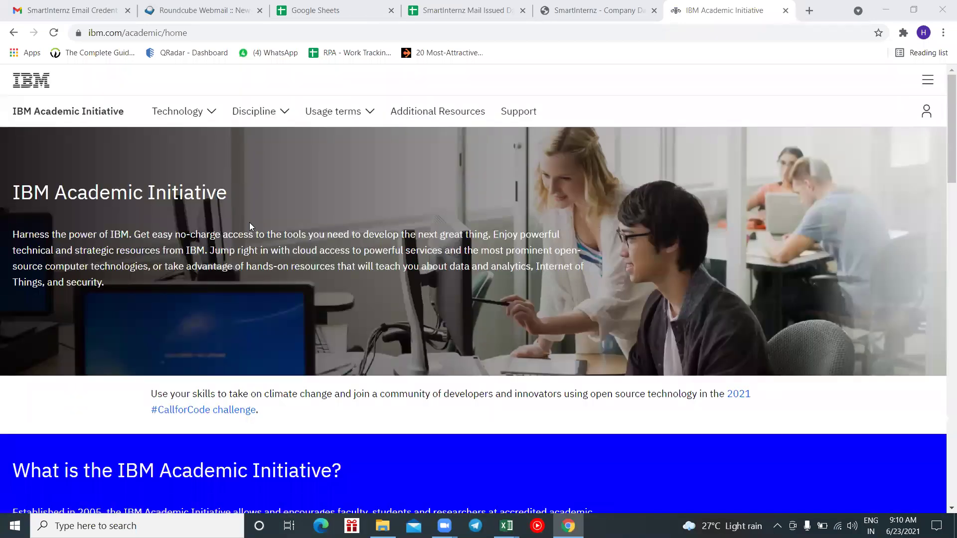
# Look over the Technology topics on the Academic Initiative home page.
pyautogui.scroll(-8, 457, 253)
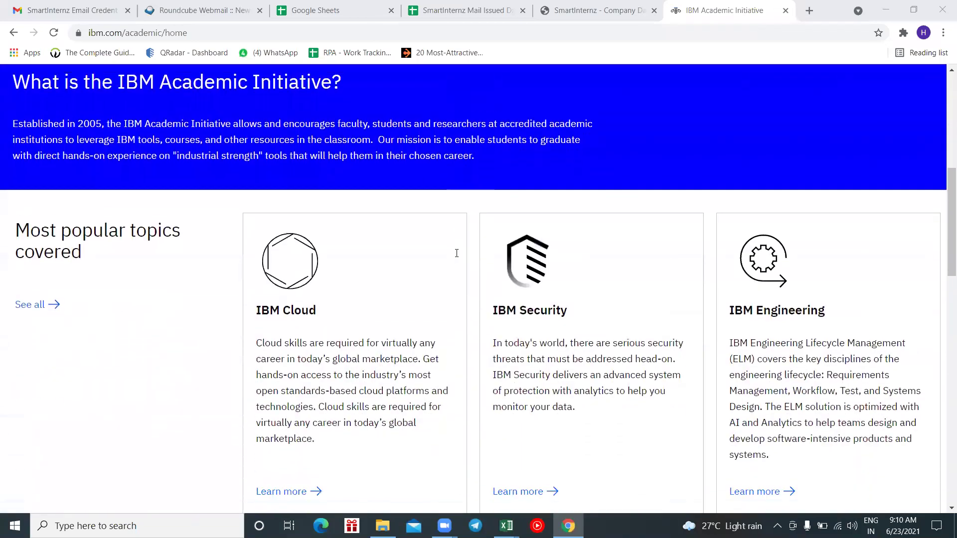
pyautogui.scroll(8, 457, 254)
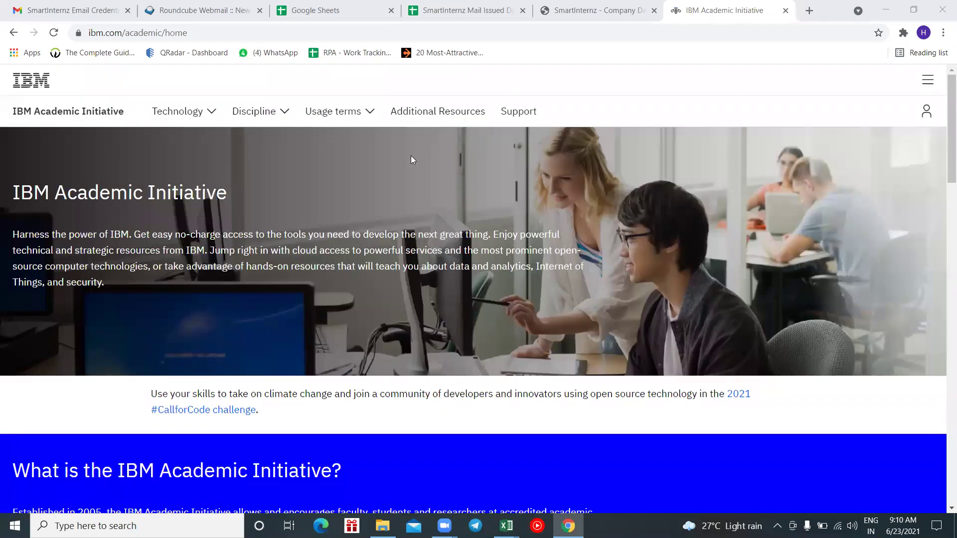
pyautogui.click(172, 112)
# Open cloud.ibm.com in a new browser tab.
pyautogui.click(810, 11)
pyautogui.write('clo')
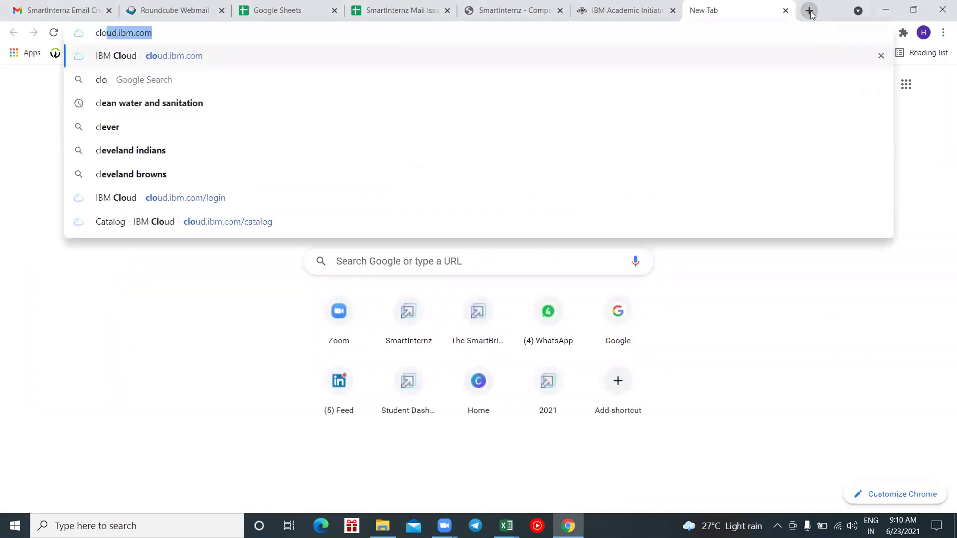
pyautogui.write('ud.ibm.com')
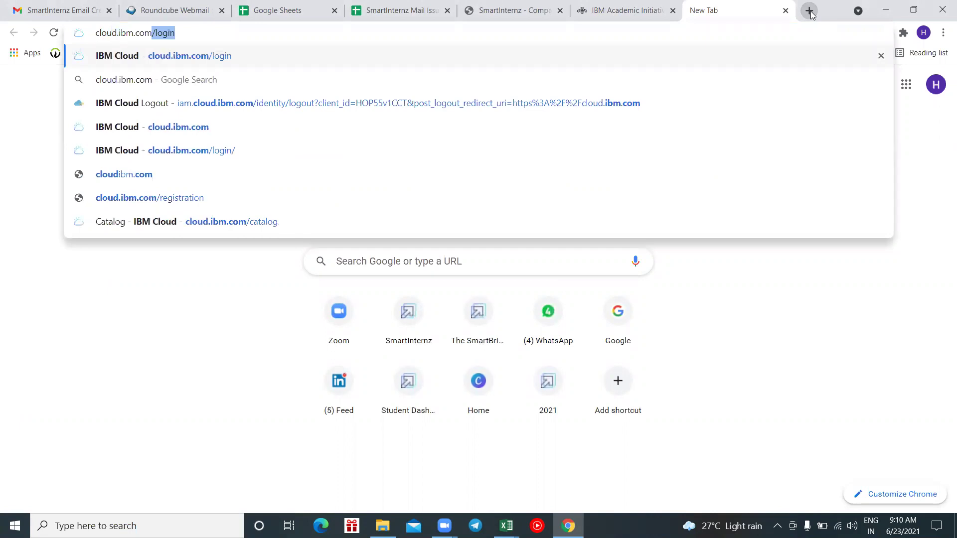
pyautogui.press('Return')
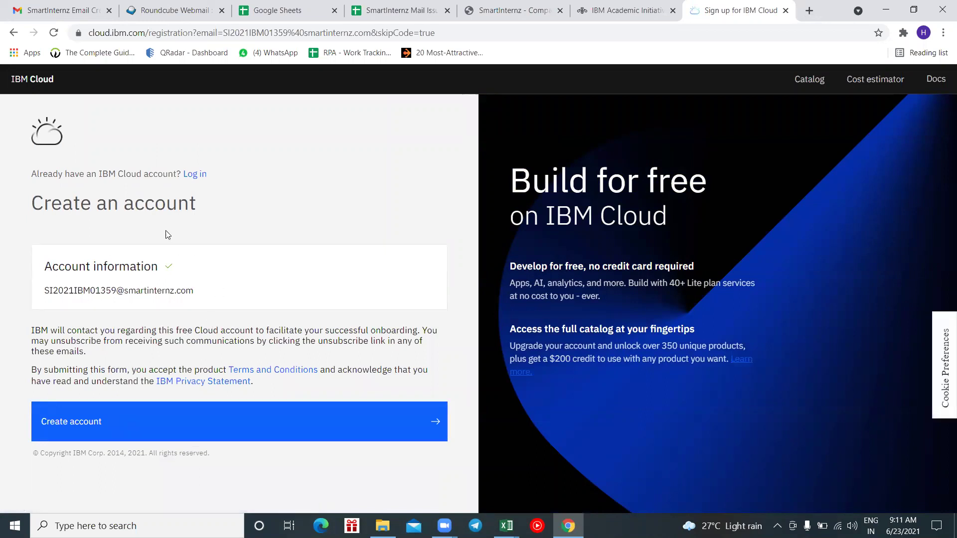
# Submit the new account, log in with the academic IBMid and password, and dismiss the welcome tour.
pyautogui.click(161, 430)
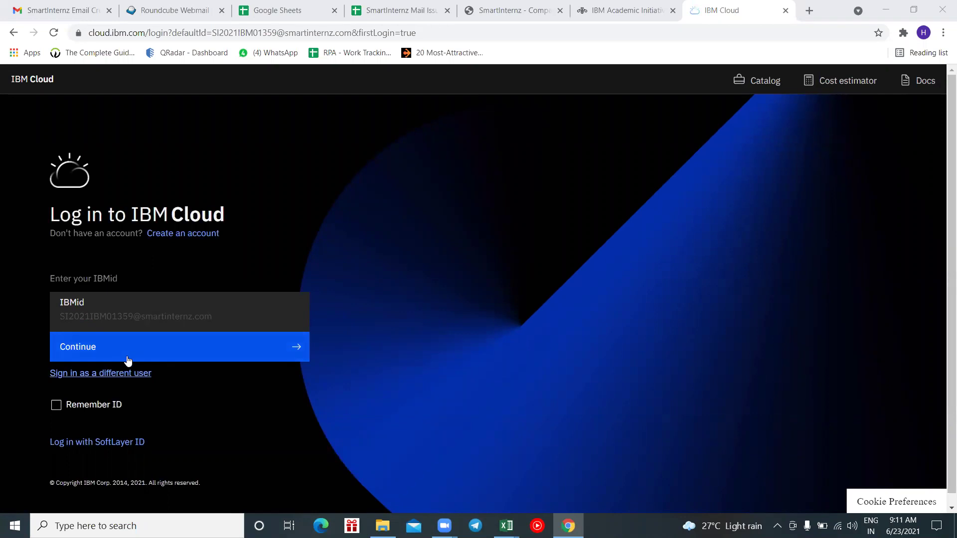
pyautogui.click(128, 361)
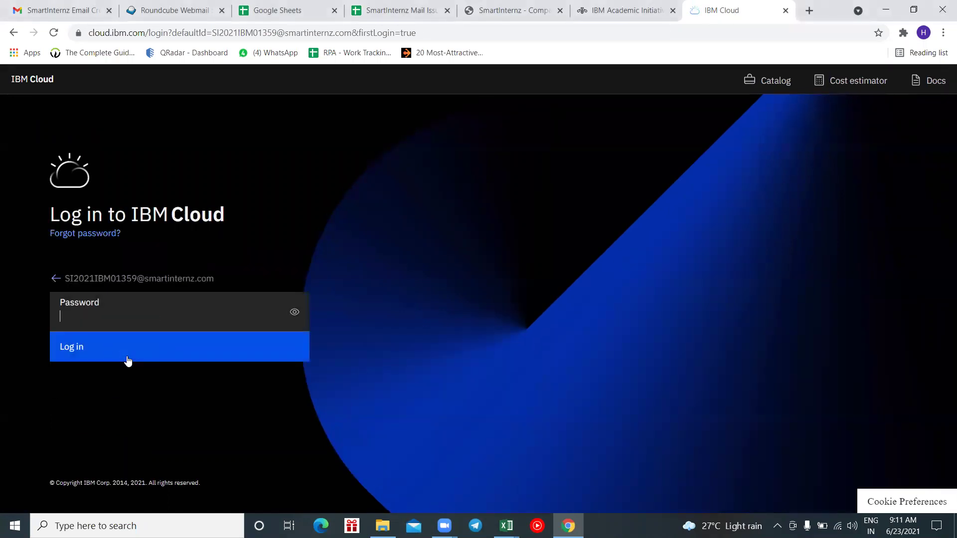
pyautogui.write('•••••')
pyautogui.press('BackSpace')
pyautogui.press('BackSpace')
pyautogui.press('BackSpace')
pyautogui.press('BackSpace')
pyautogui.press('BackSpace')
pyautogui.write('•••••••••')
pyautogui.click(179, 339)
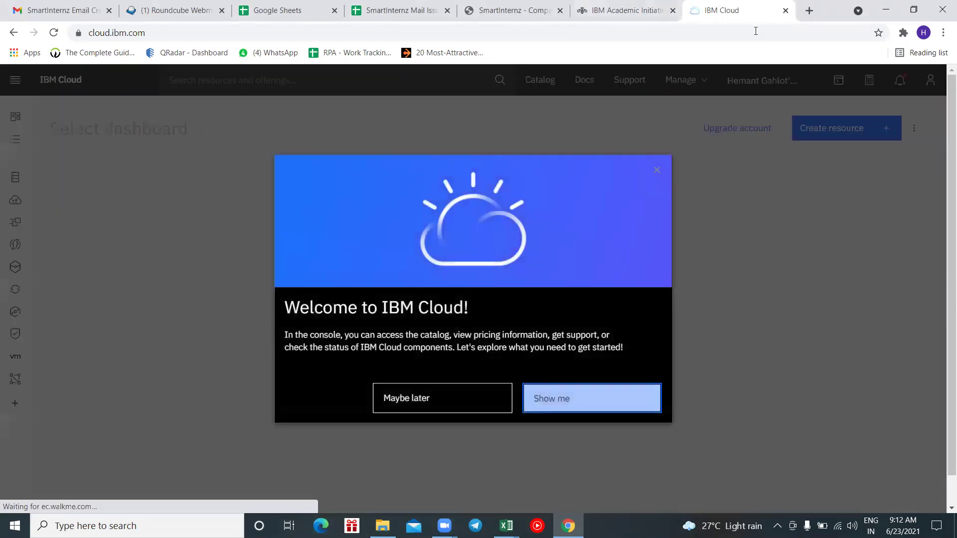
pyautogui.click(465, 399)
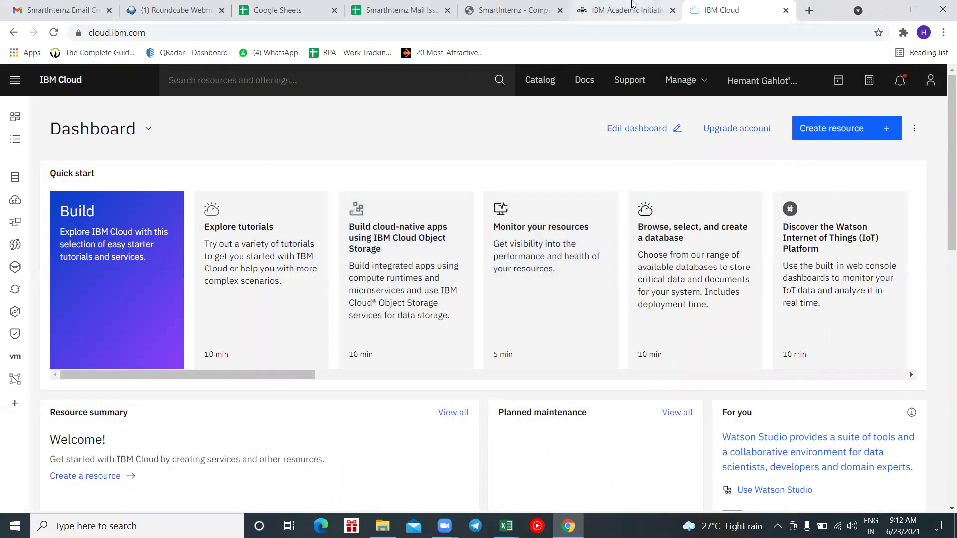
# Open the academic IBM Cloud details page from the IBM Academic Initiative site.
pyautogui.click(633, 5)
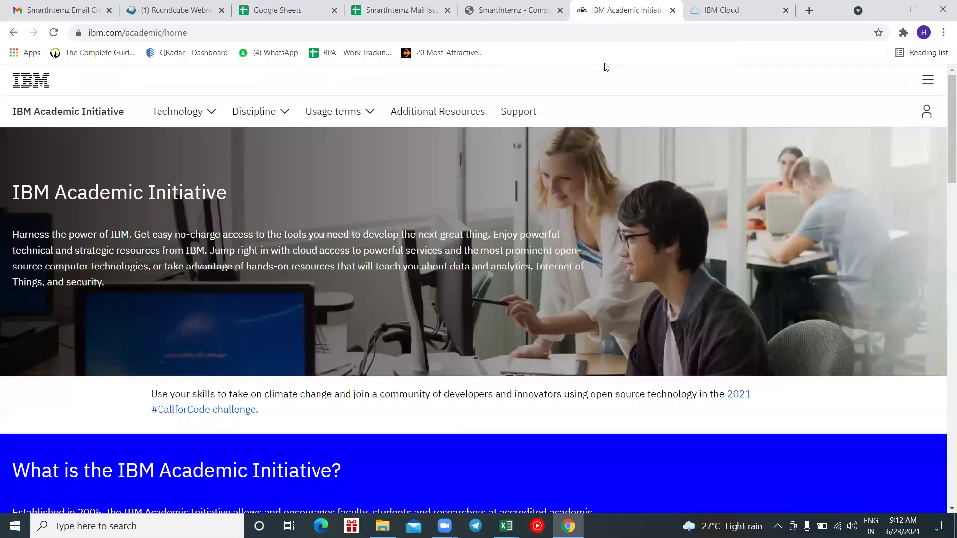
pyautogui.scroll(-3, 471, 266)
pyautogui.scroll(-8, 468, 272)
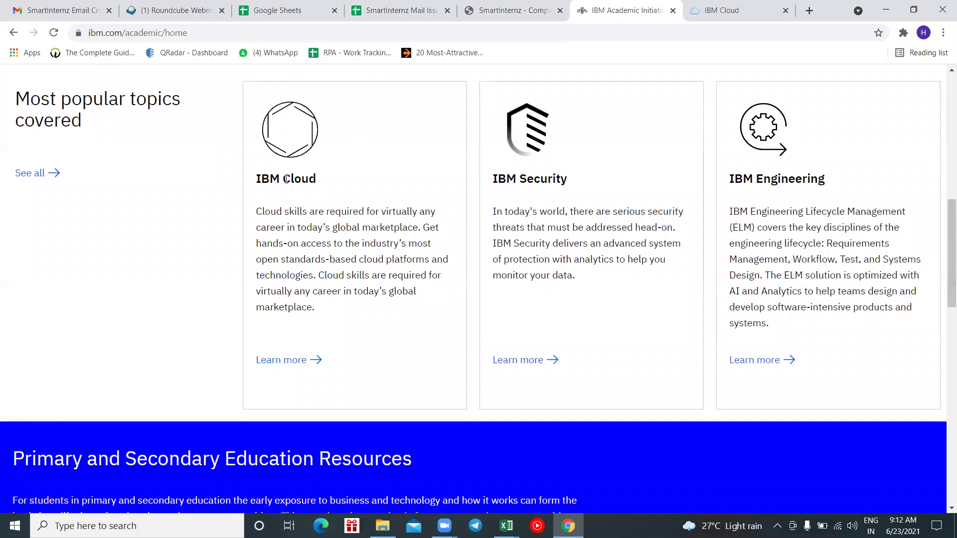
pyautogui.click(282, 363)
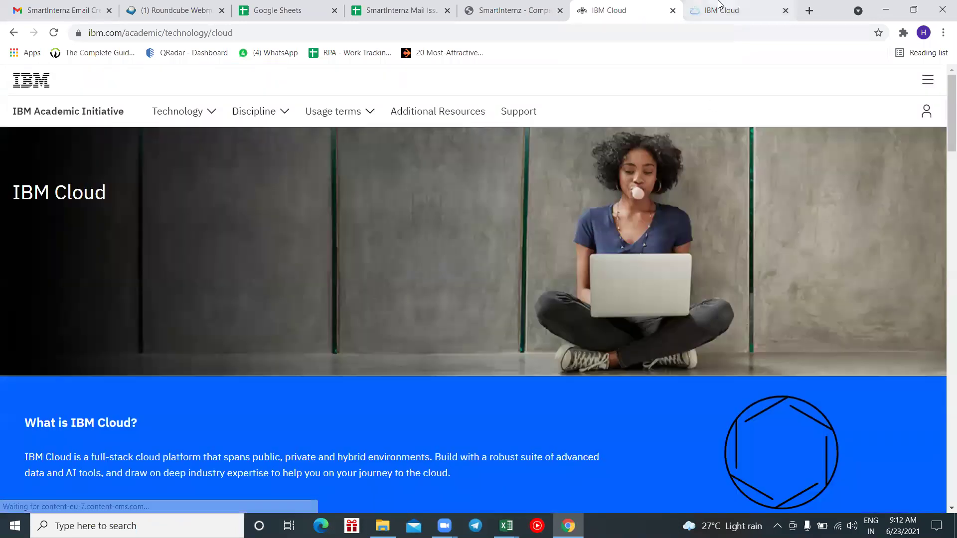
# Open IBM Cloud Account settings and check that the account type is Lite (Free).
pyautogui.click(720, 5)
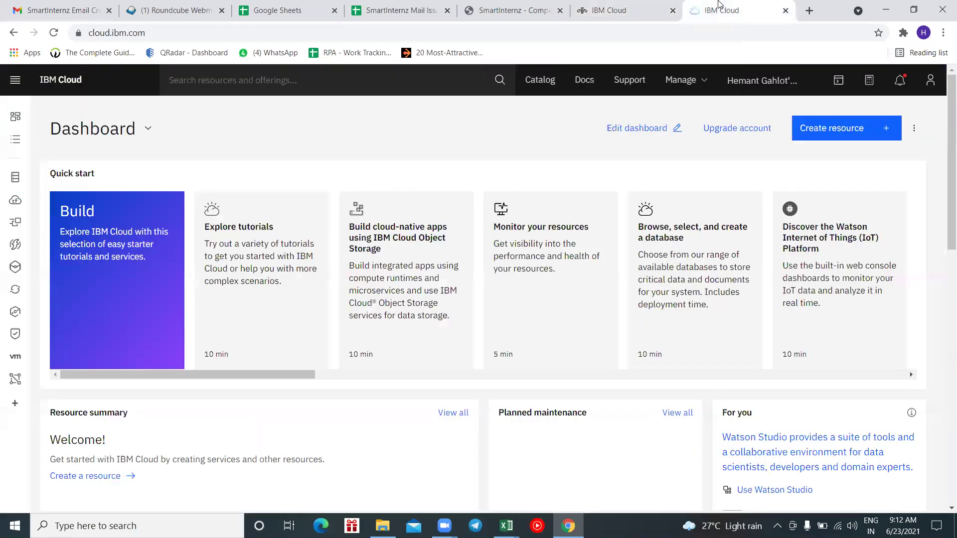
pyautogui.click(710, 82)
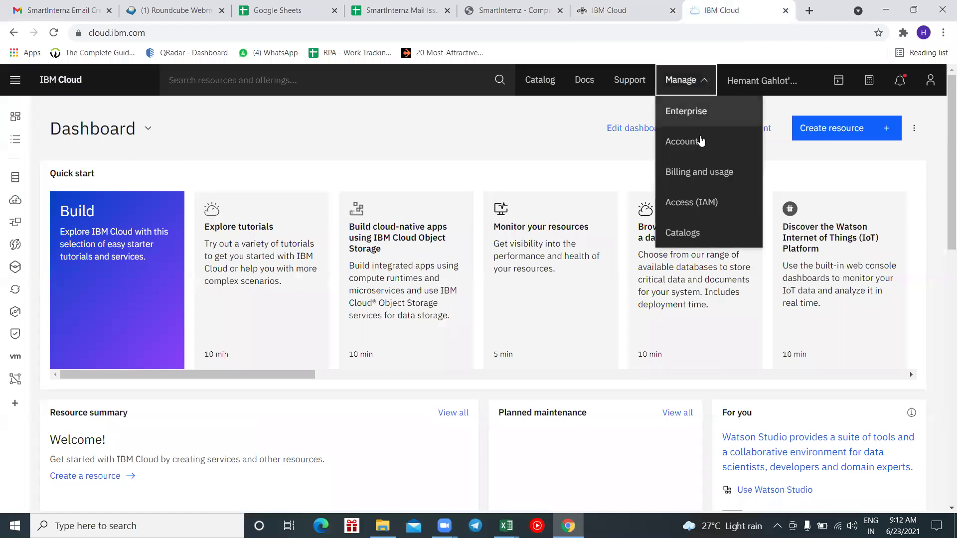
pyautogui.click(699, 149)
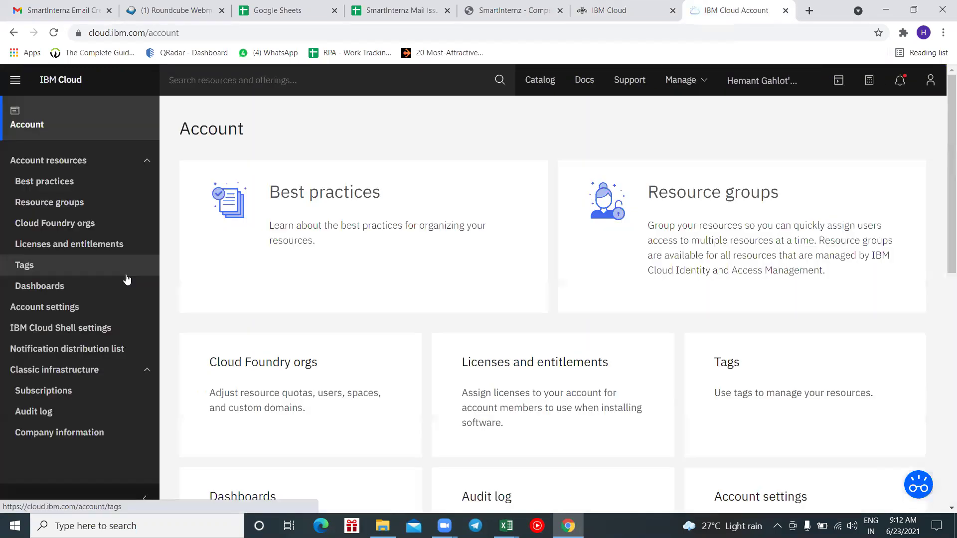
pyautogui.click(76, 306)
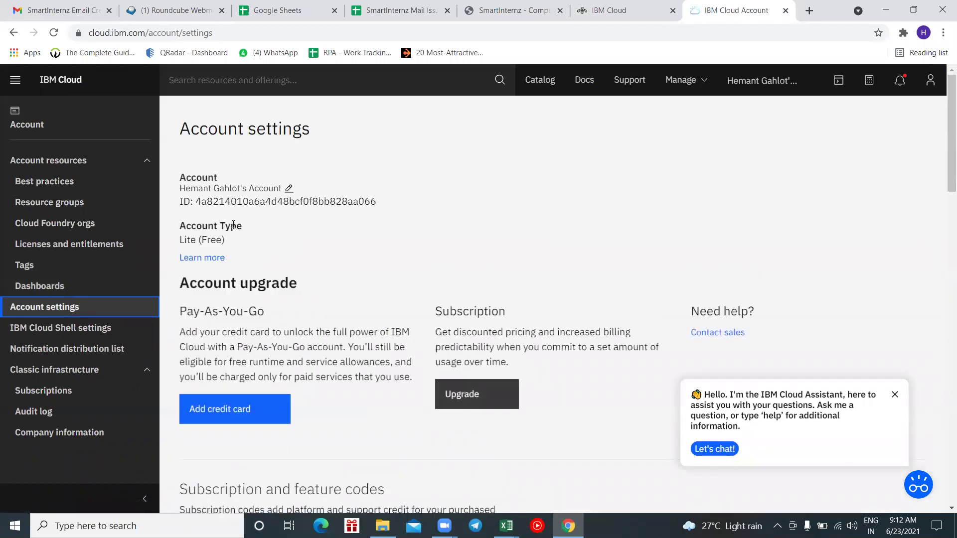
pyautogui.moveTo(181, 239); pyautogui.dragTo(224, 242)
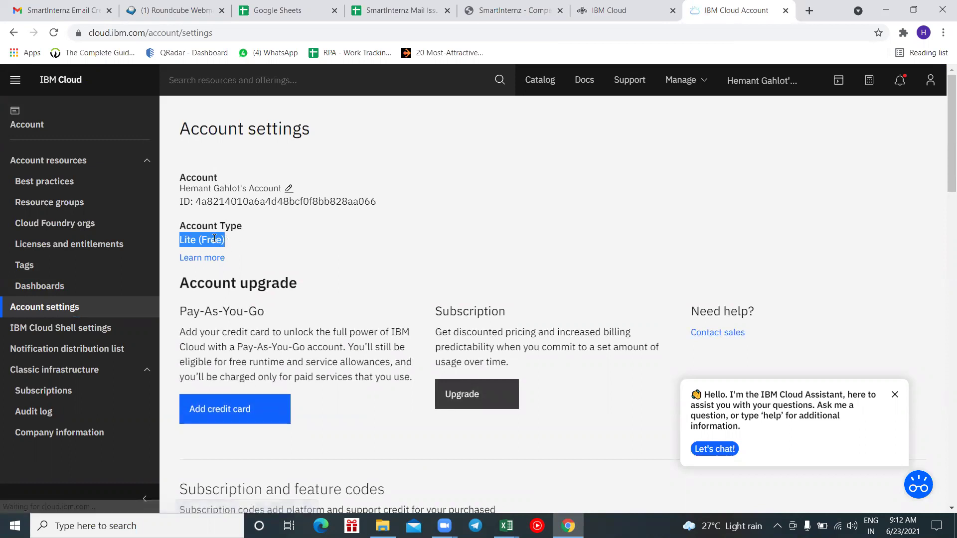
pyautogui.doubleClick(214, 240)
pyautogui.click(231, 240)
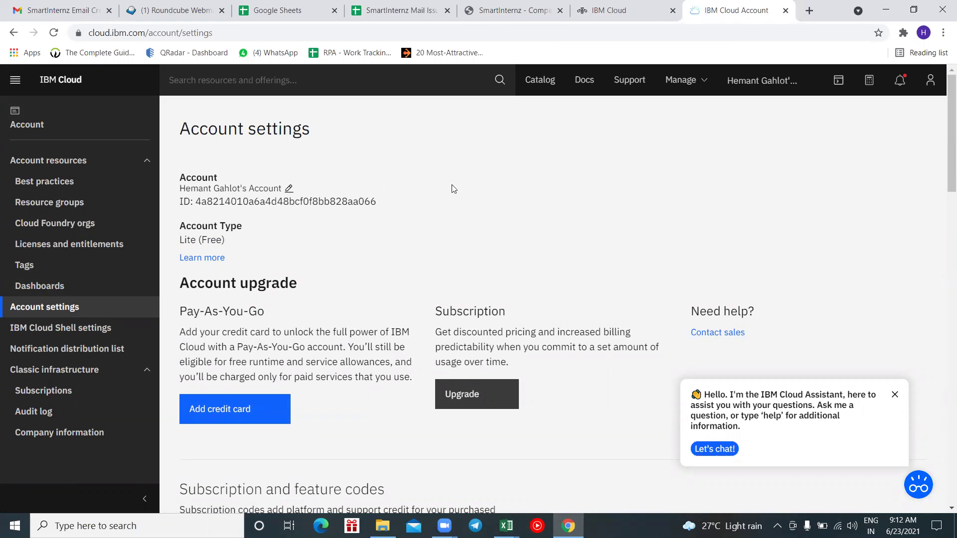
# Show the IBM Cloud software offerings on the academic IBM Cloud page.
pyautogui.click(602, 9)
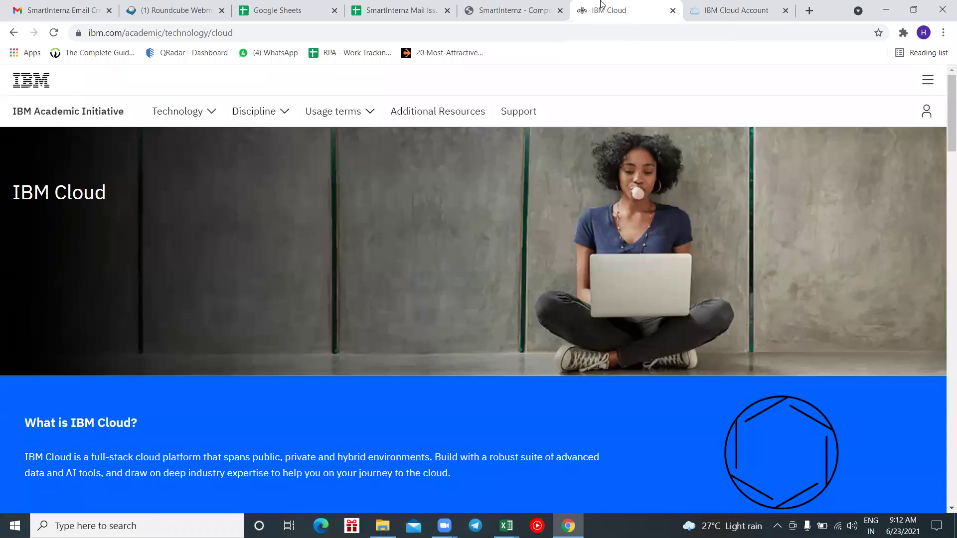
pyautogui.scroll(-6, 538, 175)
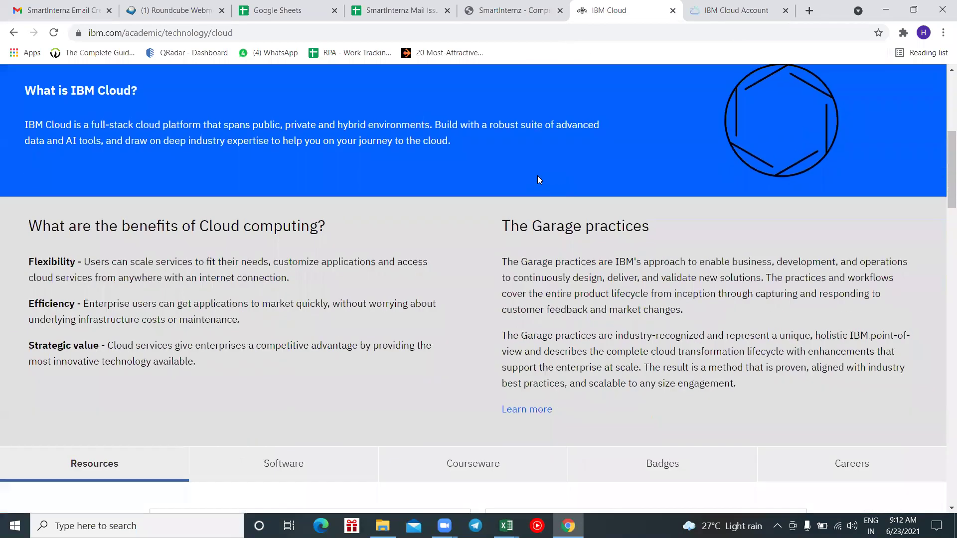
pyautogui.scroll(-5, 355, 353)
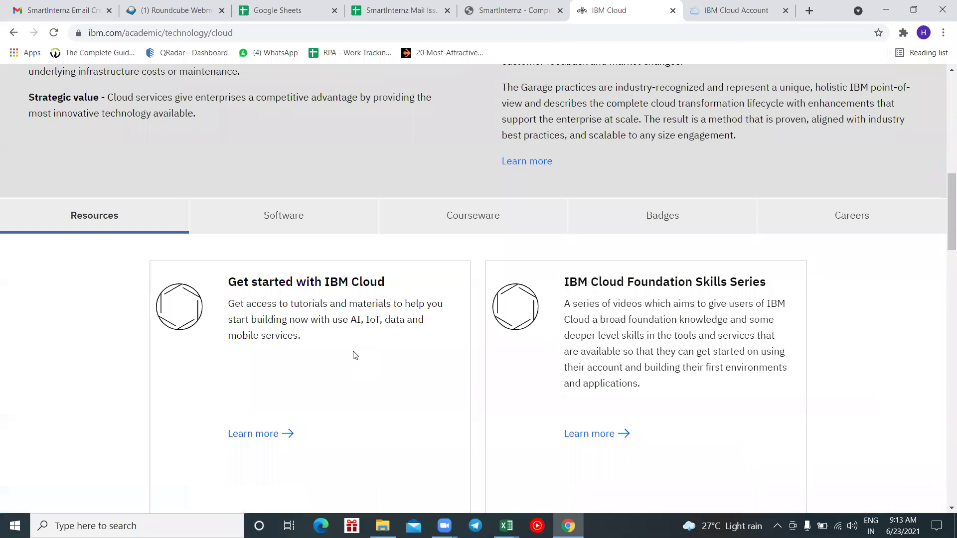
pyautogui.click(310, 146)
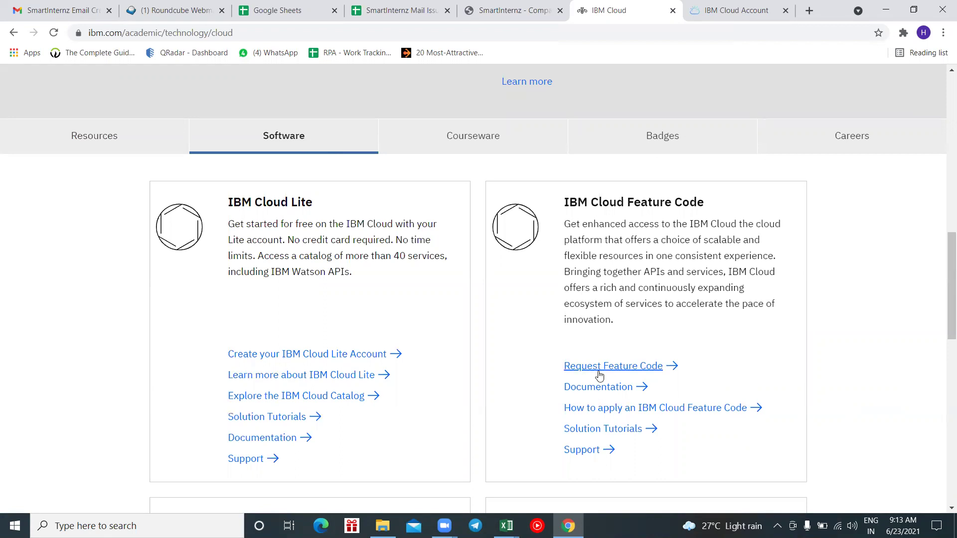
# Request the IBM Cloud Feature Code, retrying after the services-down error, and copy it.
pyautogui.click(636, 368)
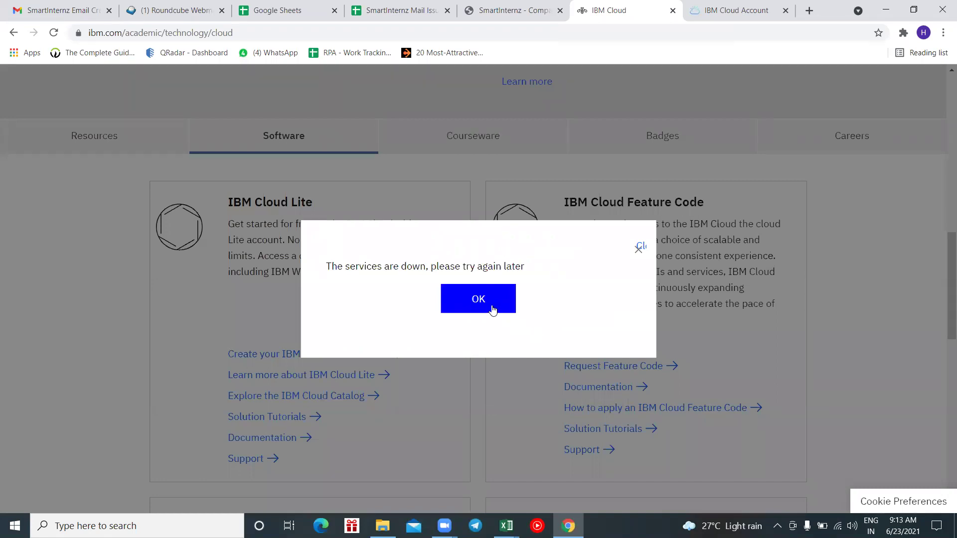
pyautogui.click(493, 309)
pyautogui.click(583, 376)
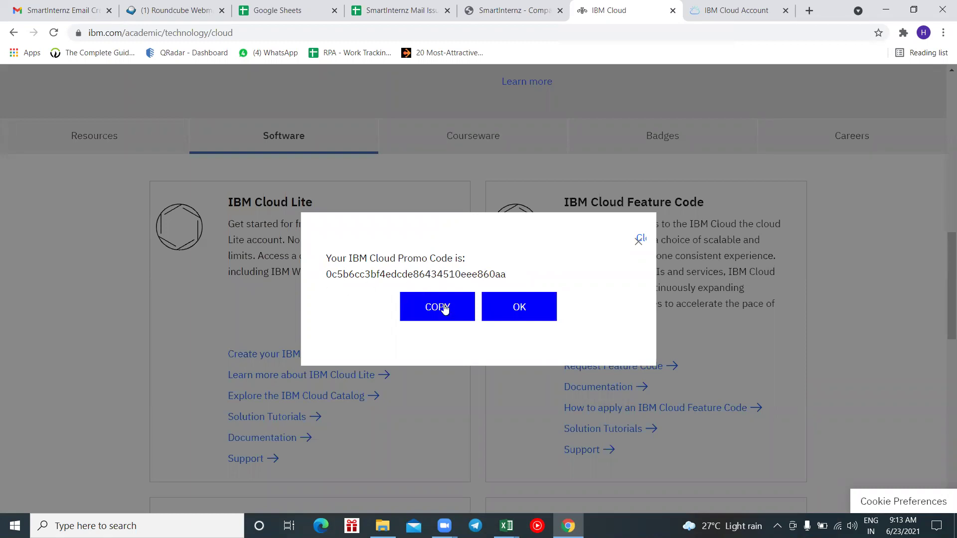
pyautogui.click(447, 308)
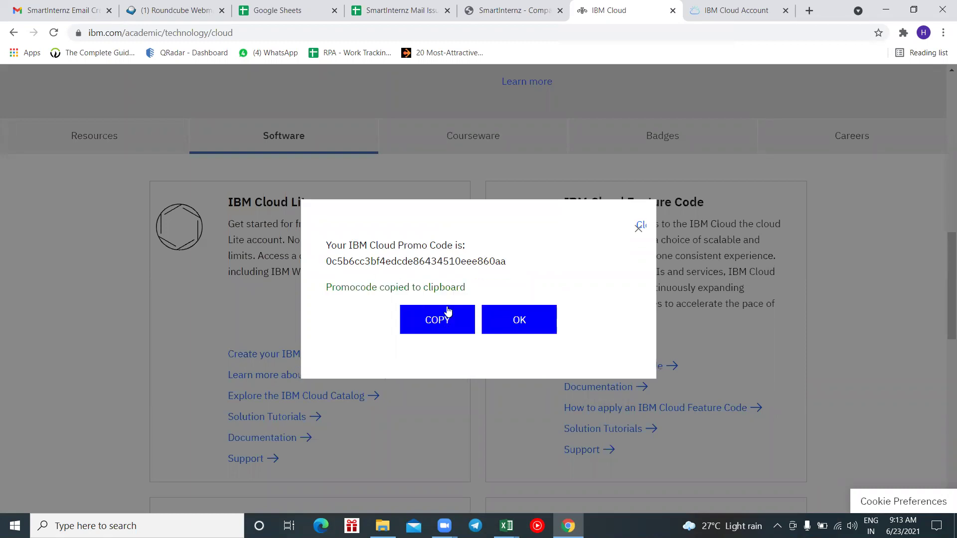
pyautogui.click(720, 4)
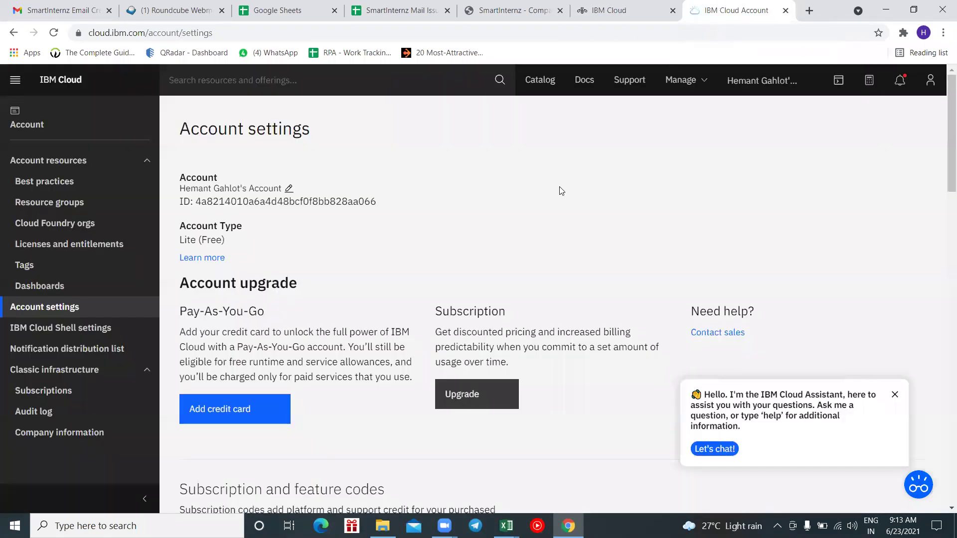
# Paste and apply the copied student feature code, then confirm its status shows Applied.
pyautogui.scroll(-5, 562, 191)
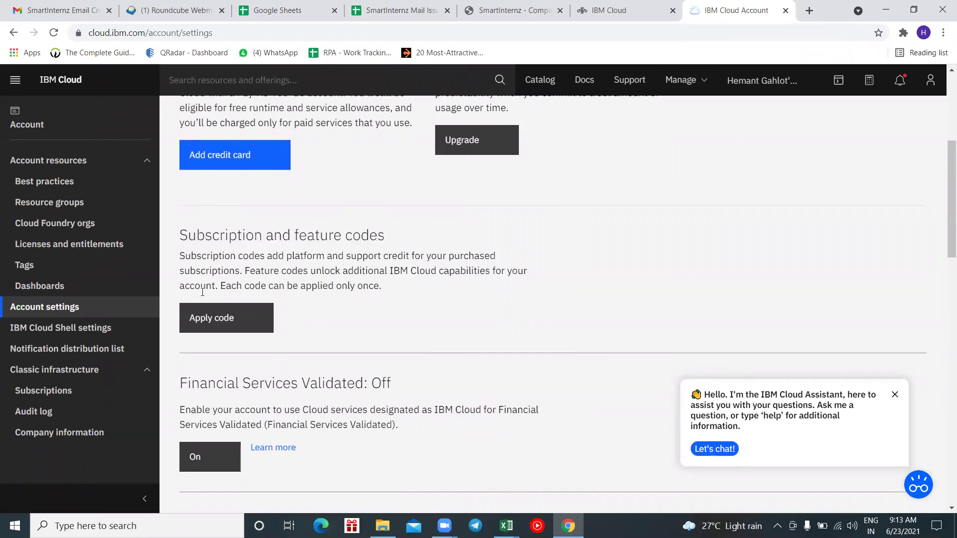
pyautogui.click(217, 316)
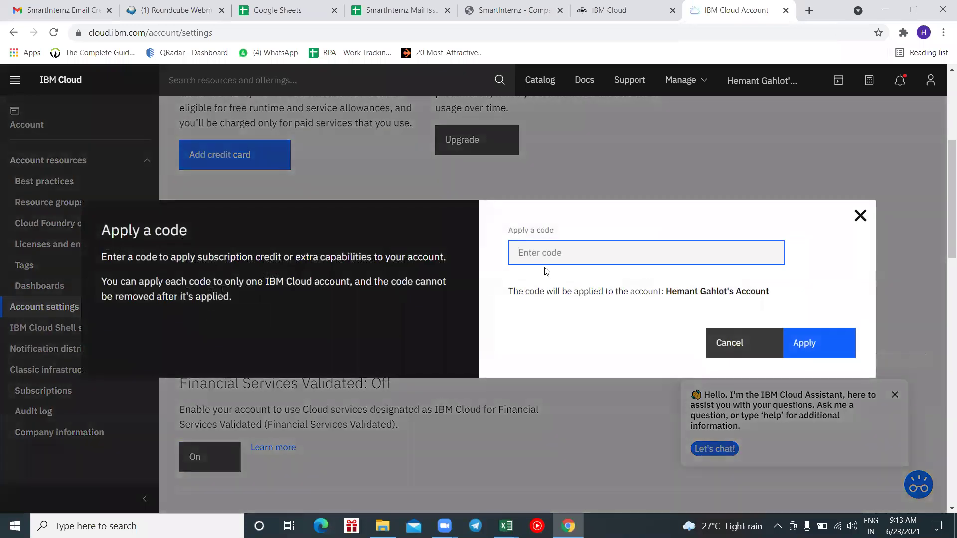
pyautogui.hotkey('ctrl', 'v')
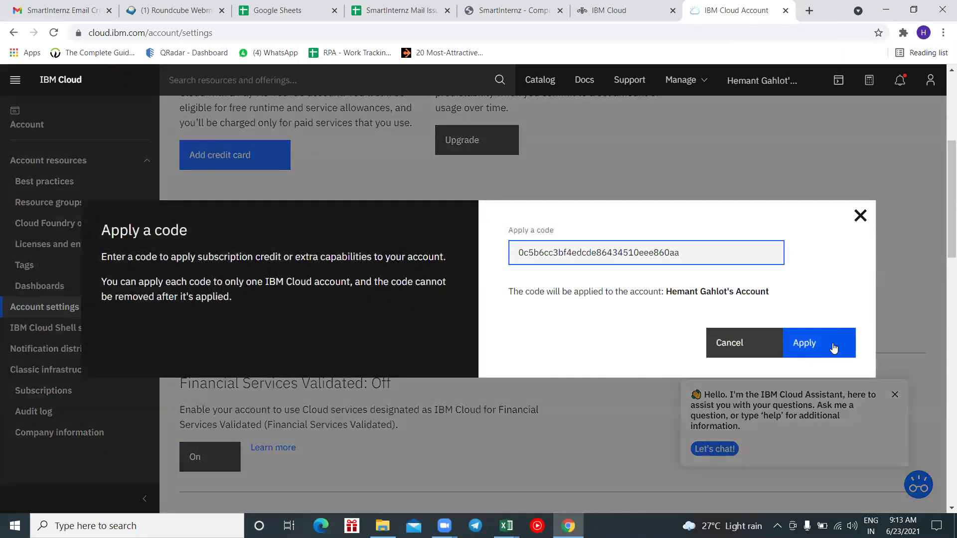
pyautogui.click(832, 342)
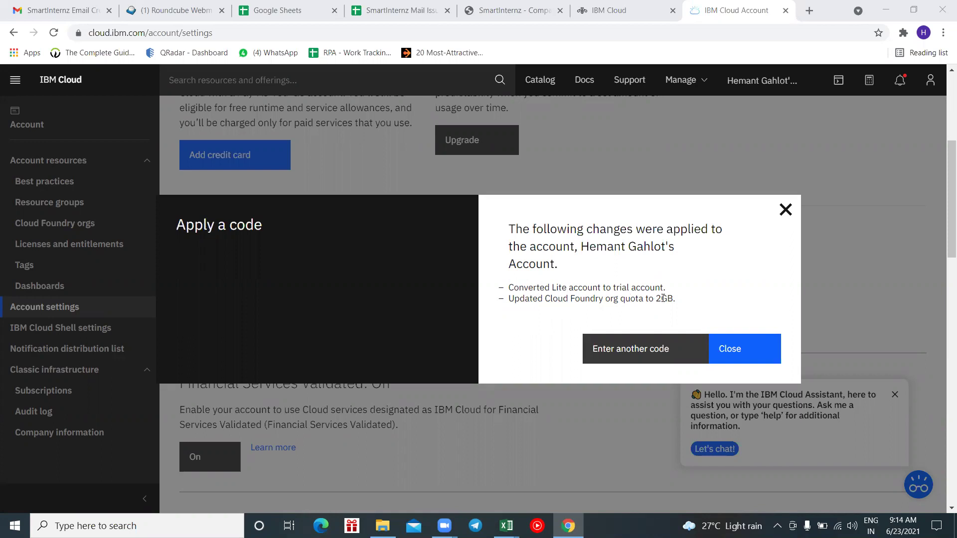
pyautogui.click(729, 347)
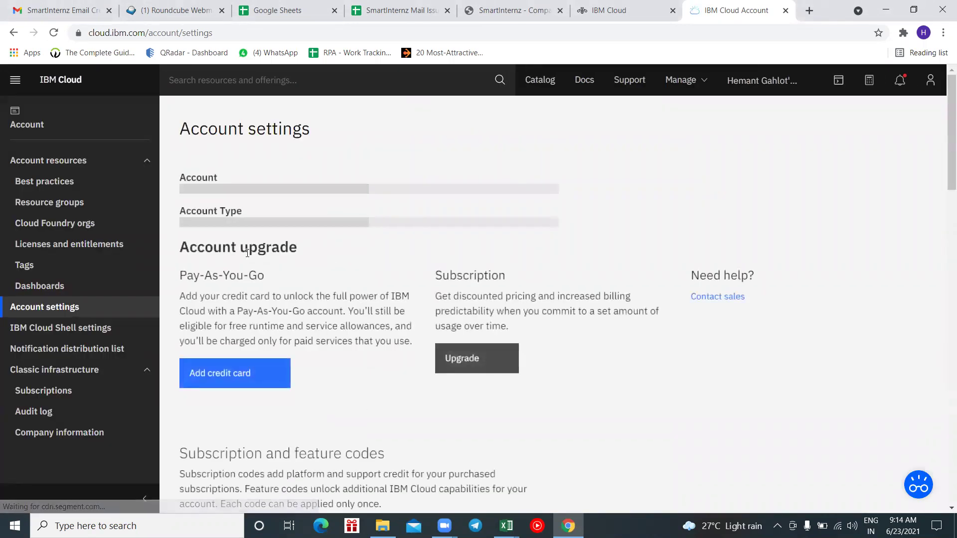
pyautogui.scroll(-9, 342, 237)
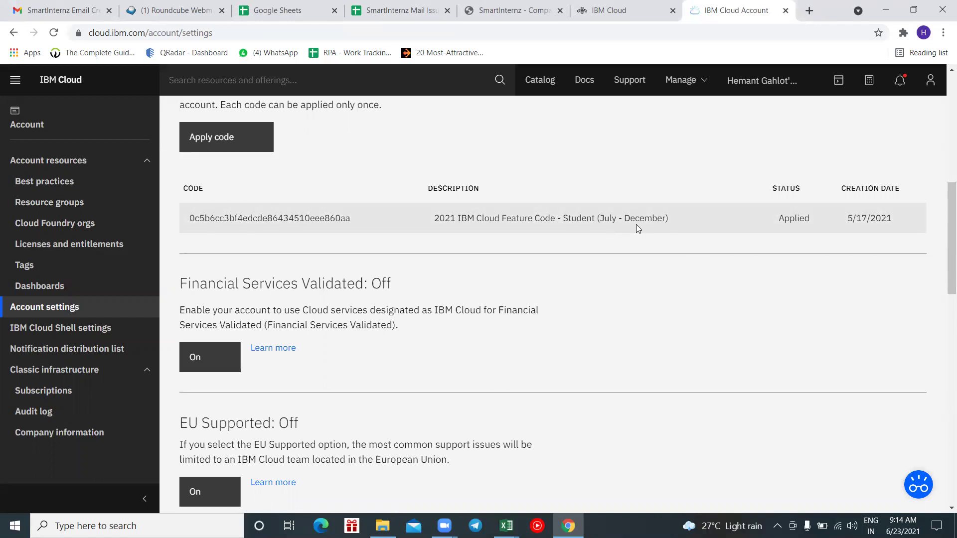
pyautogui.scroll(10, 637, 225)
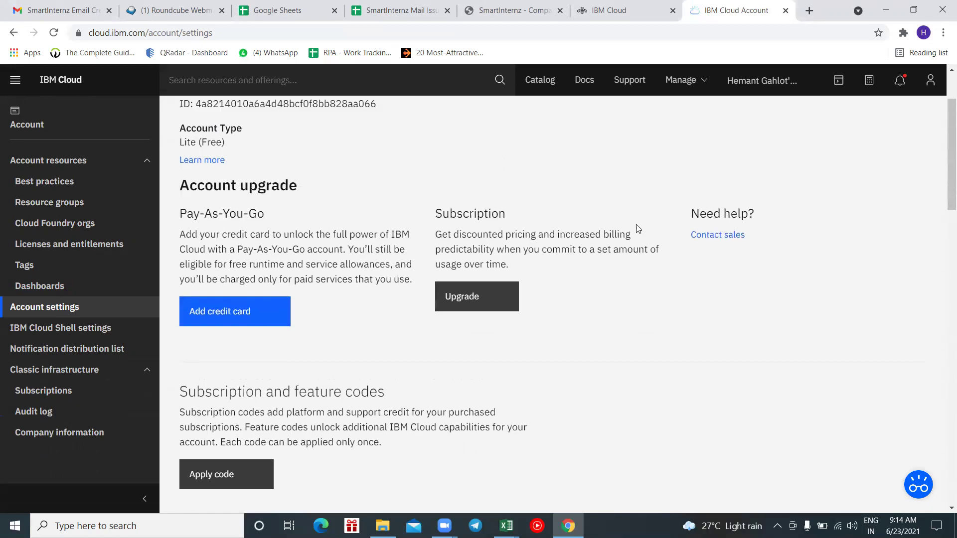